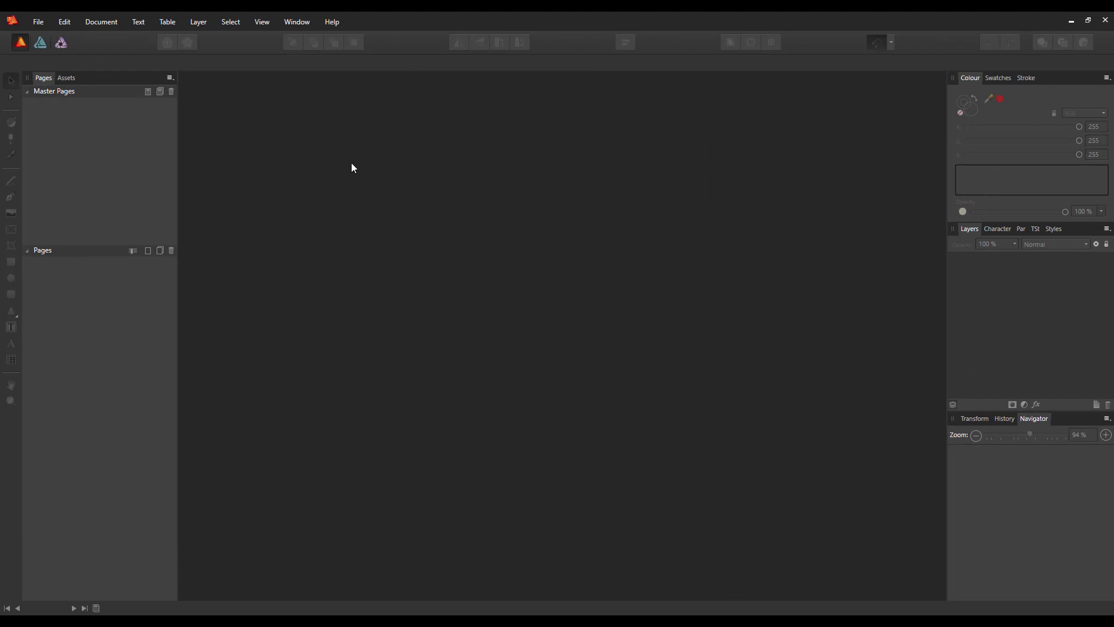
Open the program's About information to check the installed version.
left_click(336, 26)
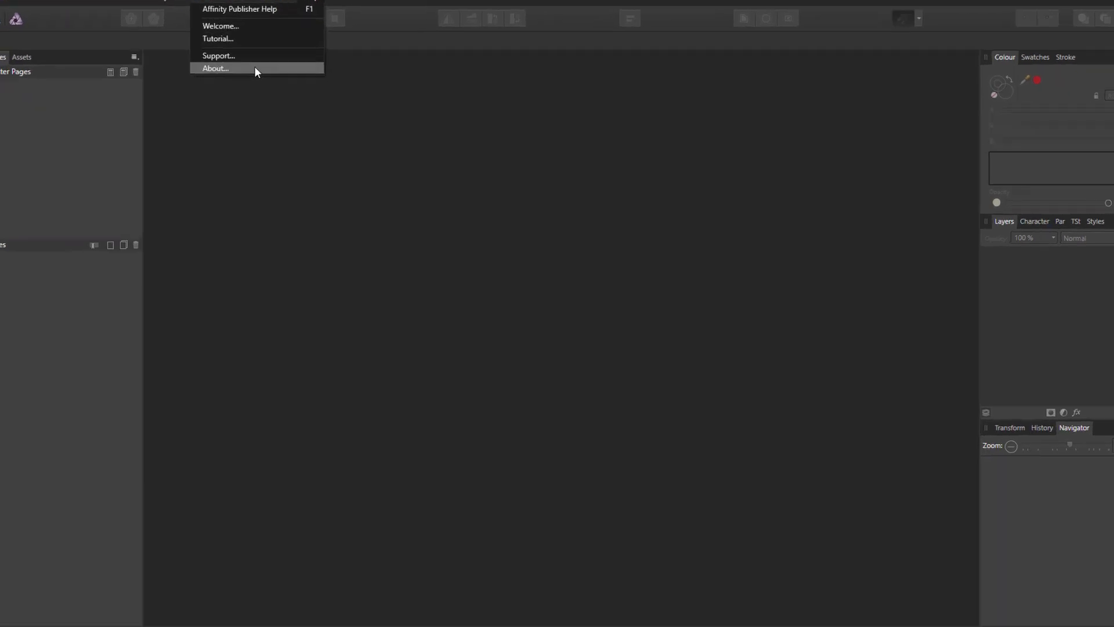
left_click(255, 70)
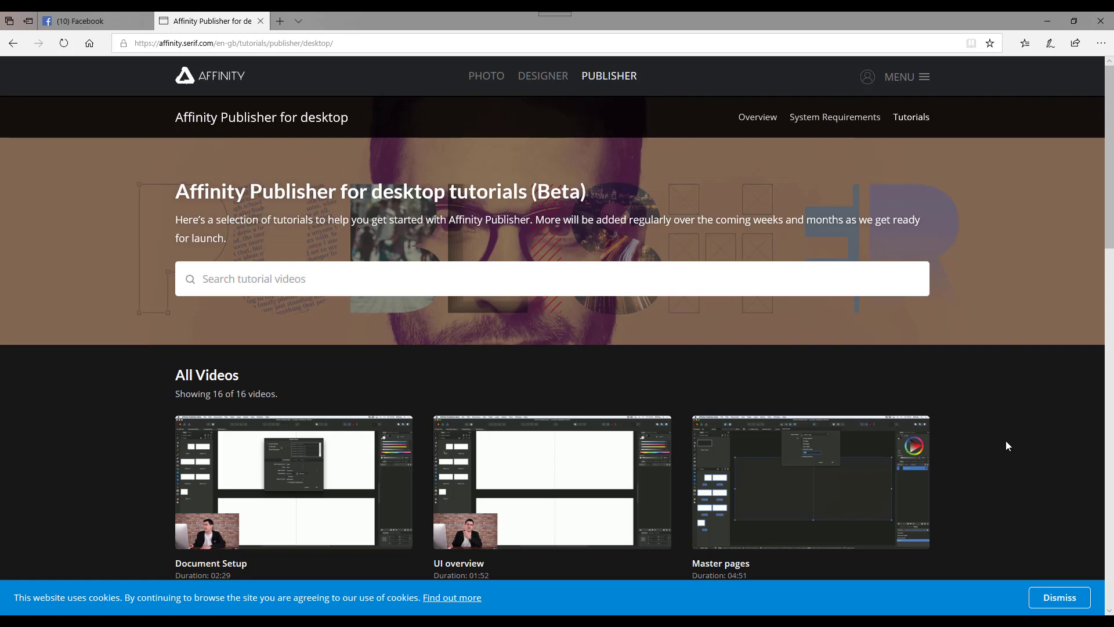
Look through the tutorial videos listed on the Affinity Publisher for desktop tutorials web page.
scroll(1007, 443, "down", 7)
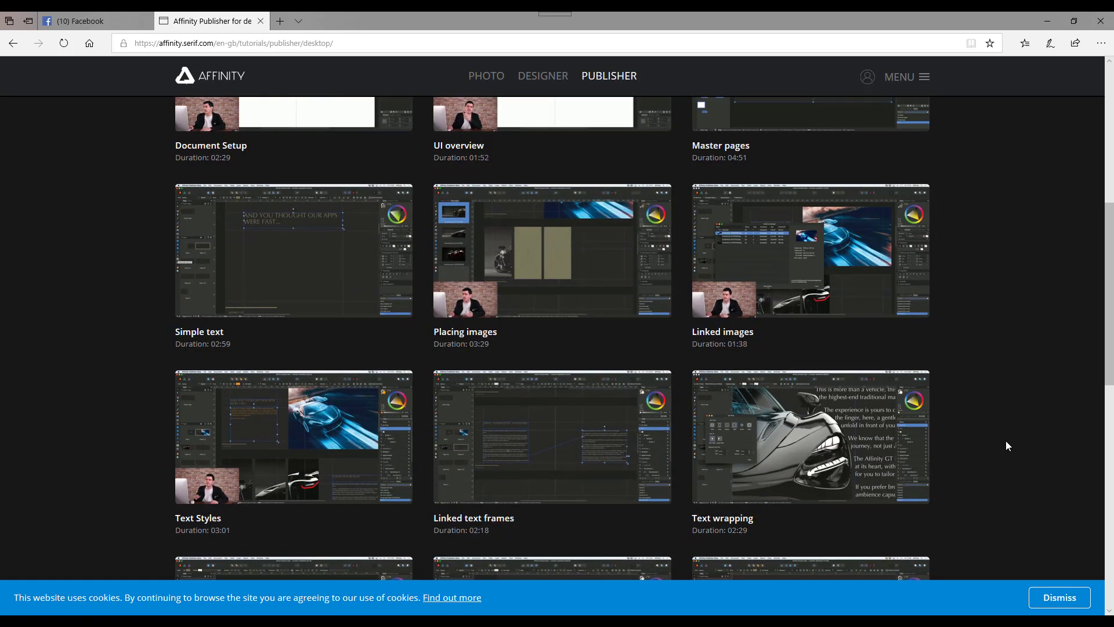
scroll(1008, 446, "down", 6)
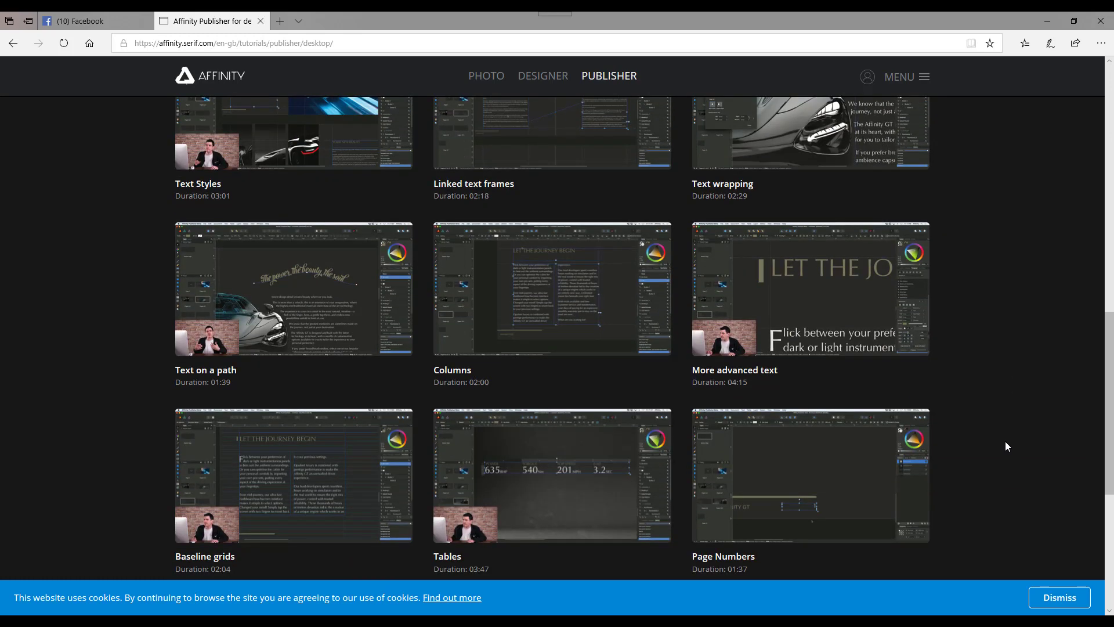
scroll(1007, 445, "down", 3)
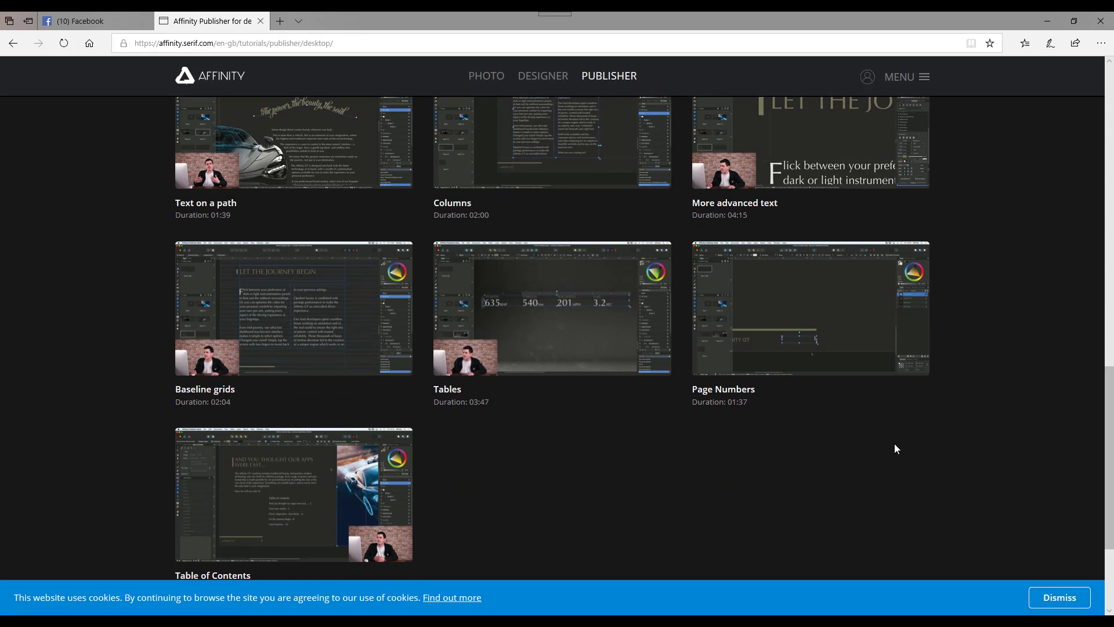
scroll(897, 448, "up", 4)
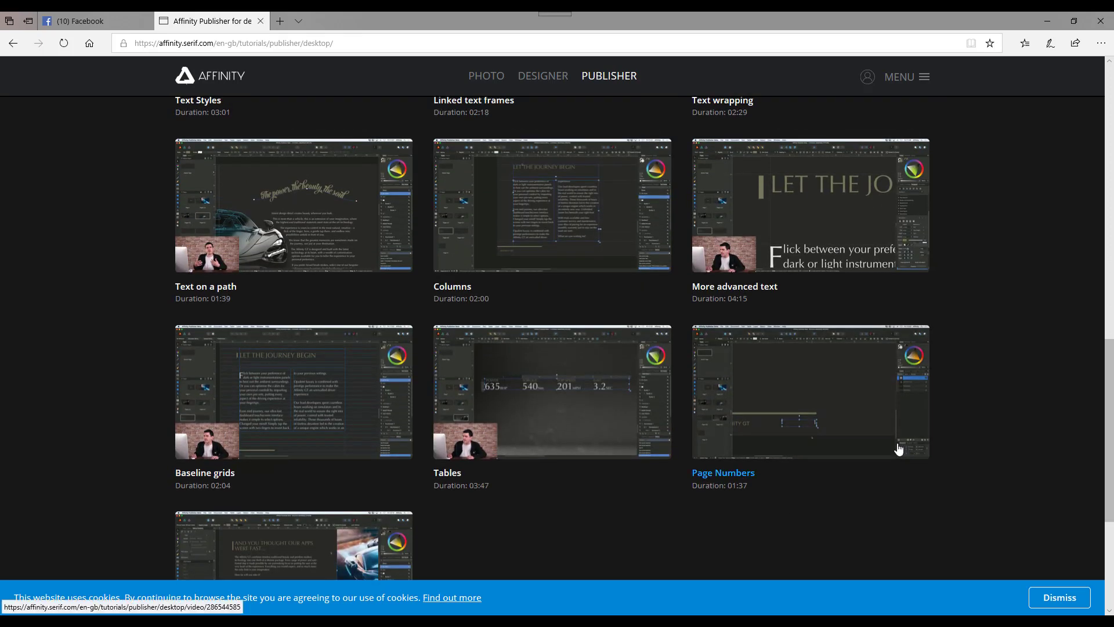
scroll(899, 449, "up", 9)
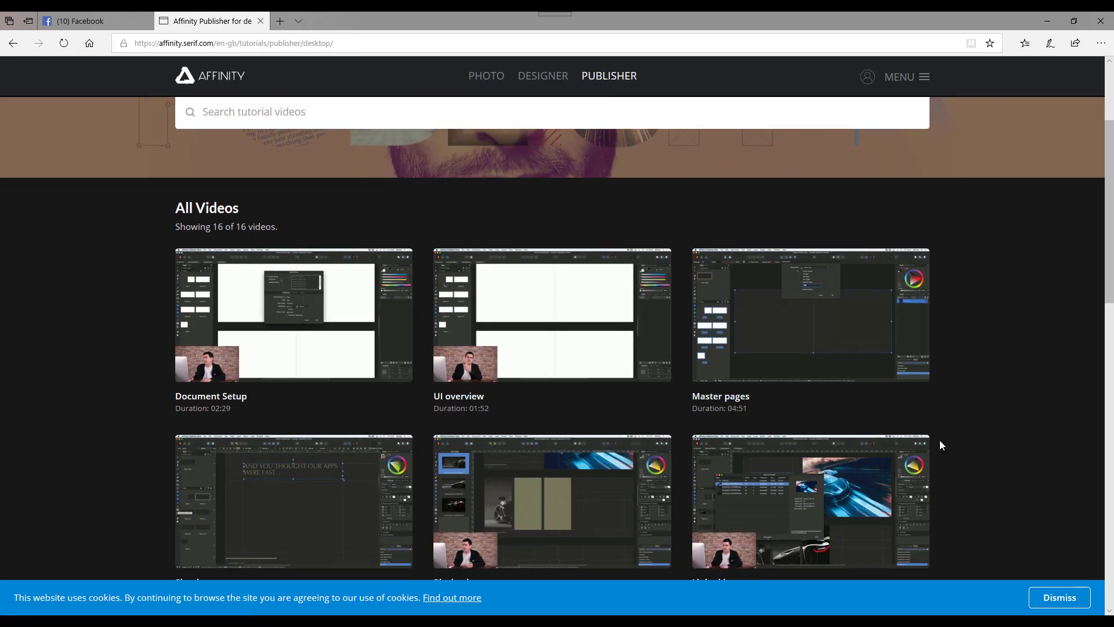
scroll(515, 448, "up", 3)
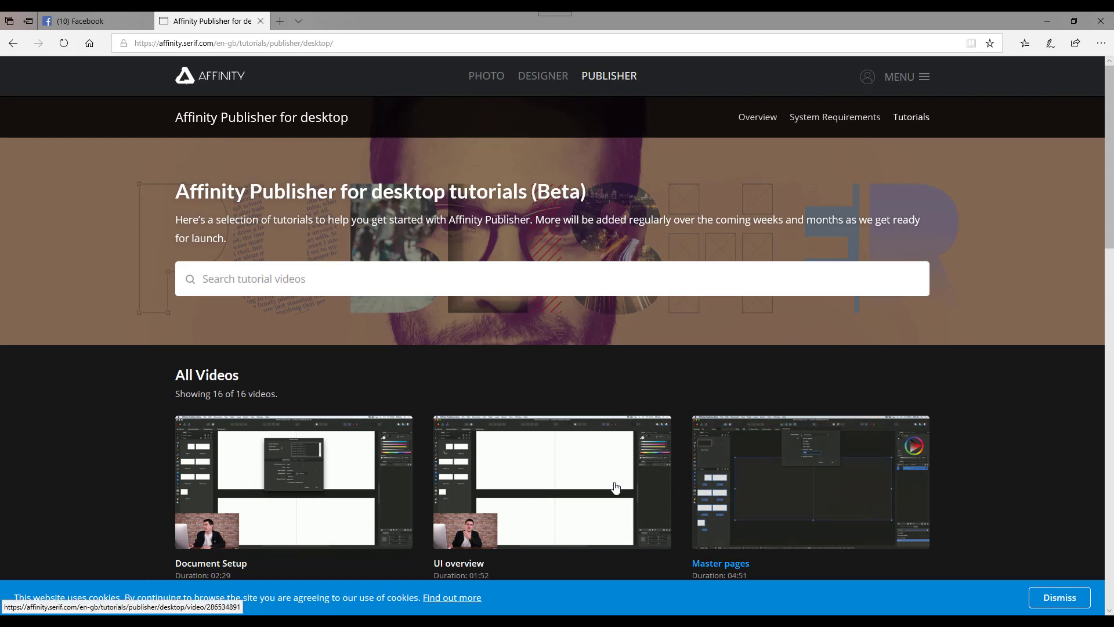
Read the Facebook comment asking about booklet page numbering, and switch back to Affinity Publisher.
left_click(106, 22)
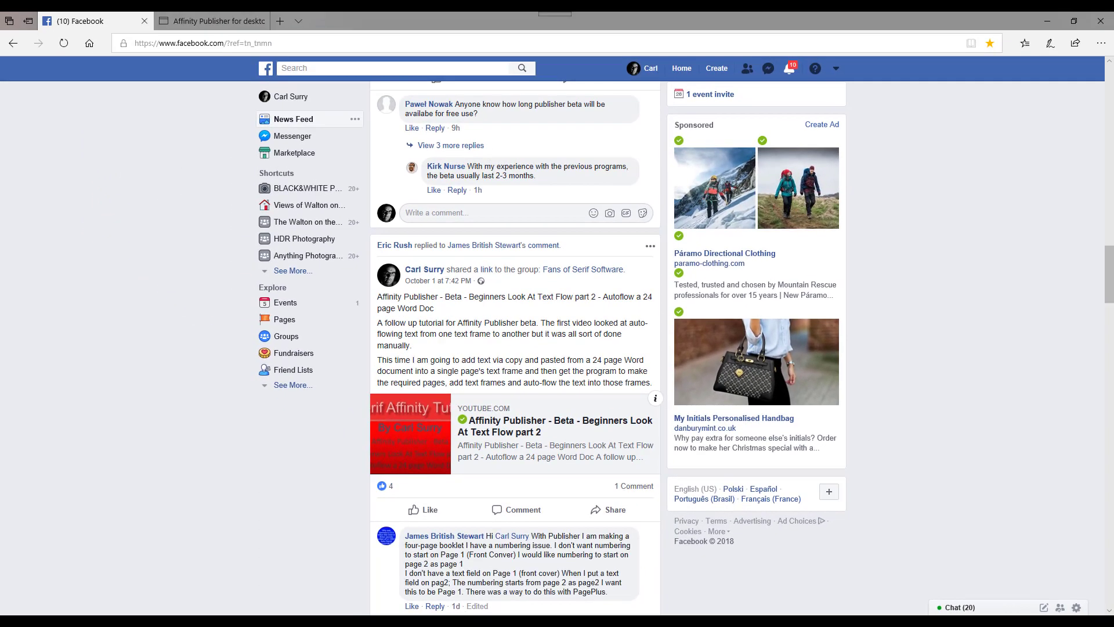
left_click(414, 620)
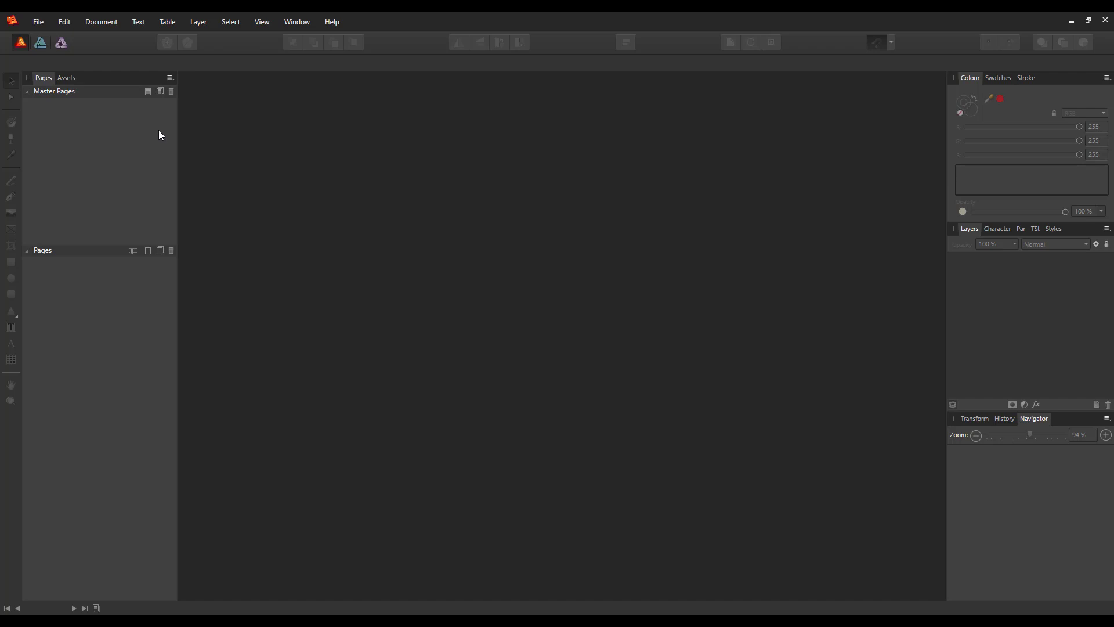
Create a new A5 portrait print document with horizontal facing pages starting on the left and 10 mm margins.
left_click(39, 24)
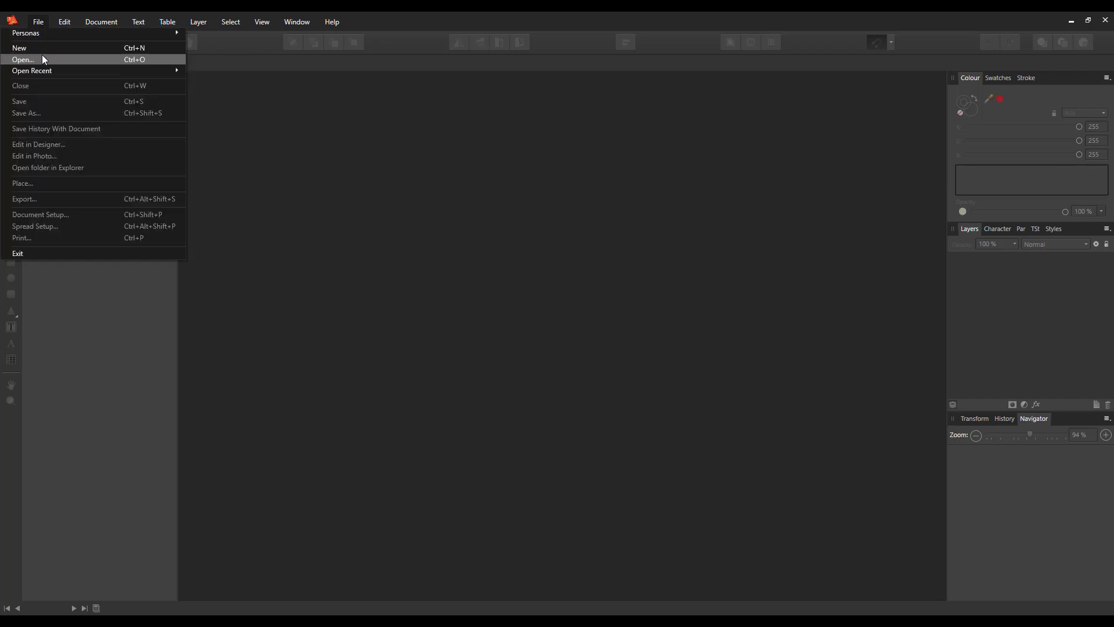
left_click(40, 50)
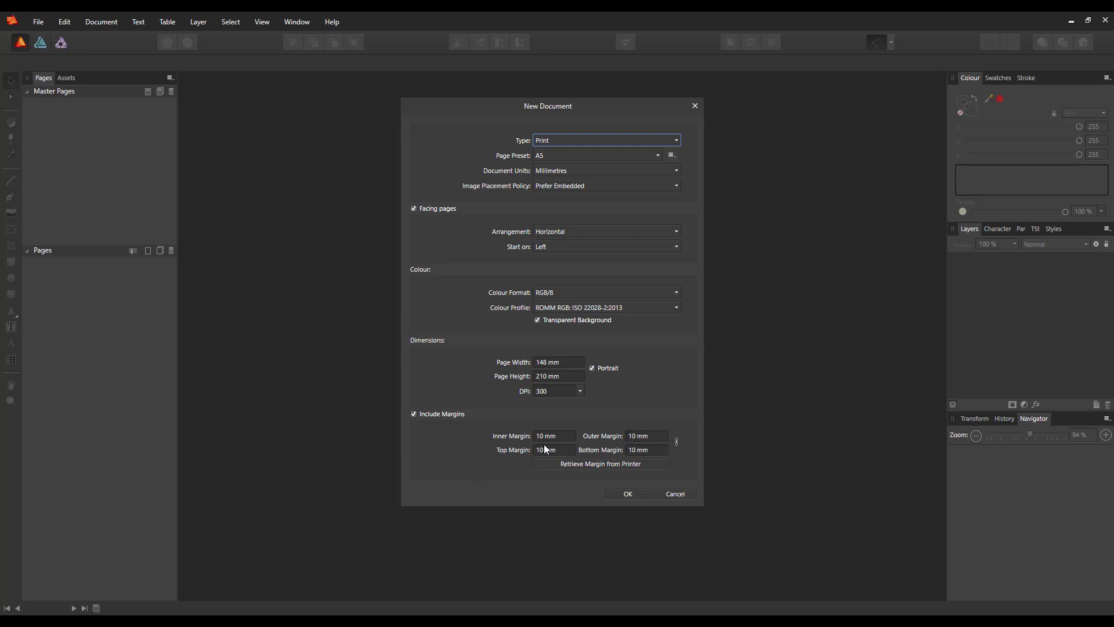
left_click(629, 494)
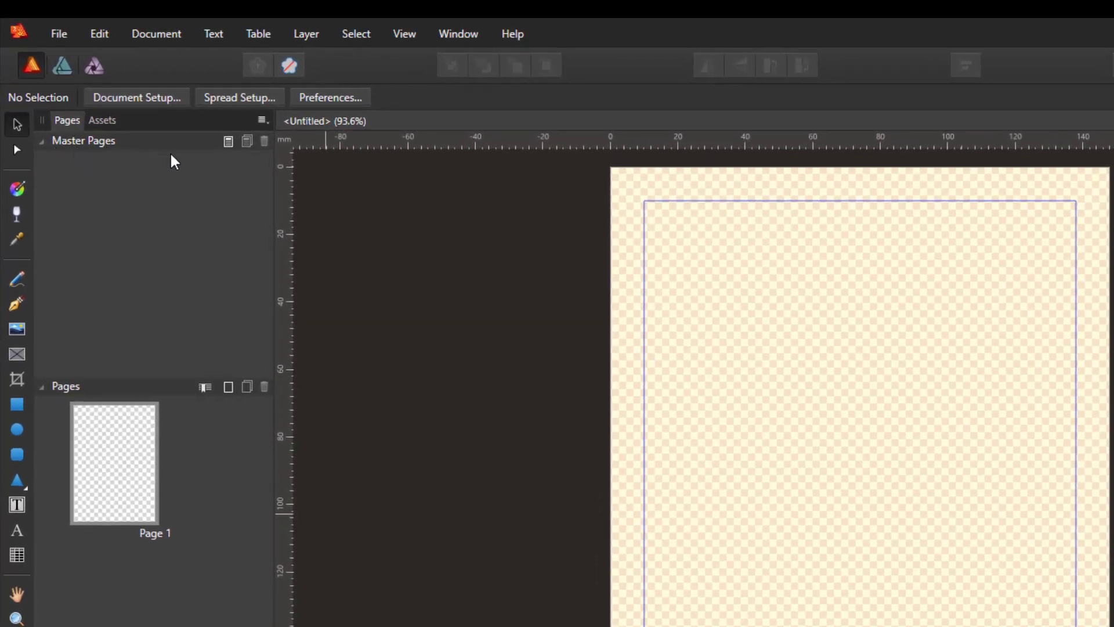
Add a facing A5 master spread named w1.
left_click(228, 141)
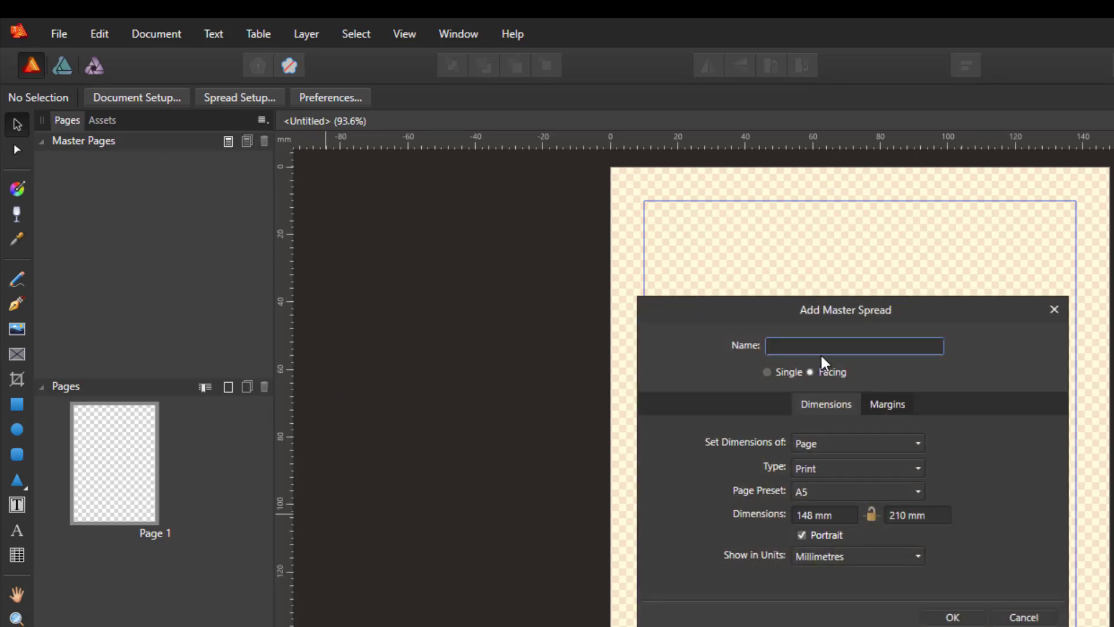
left_click(795, 345)
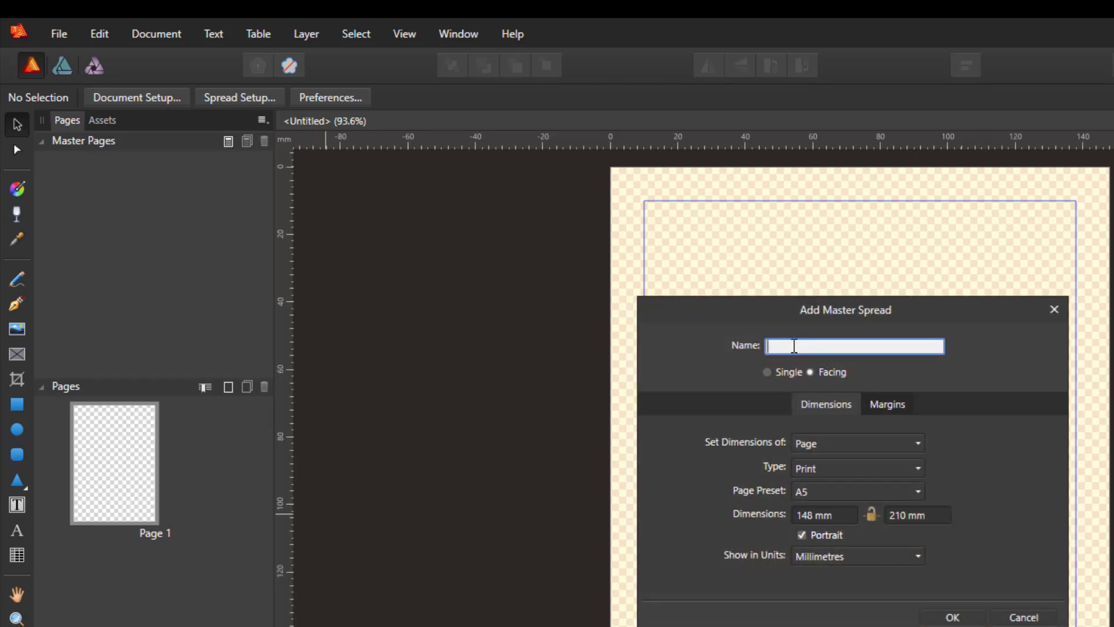
type("w1")
left_click(952, 617)
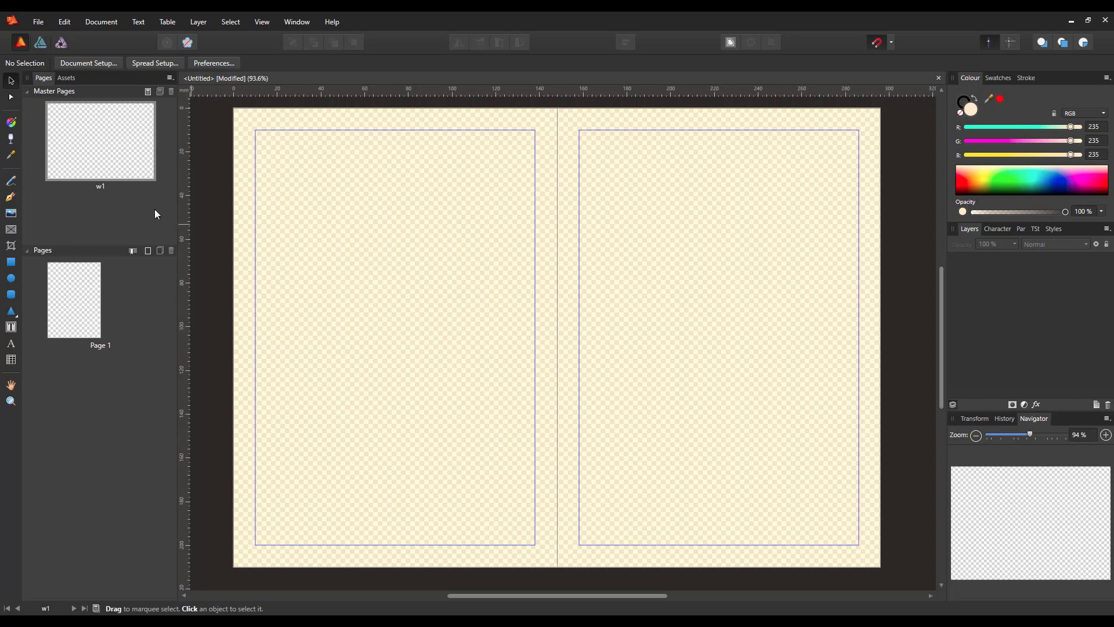
Cover both pages of master w1 with a rectangle and set its fill to RGB 255, 255, 255.
left_click(12, 263)
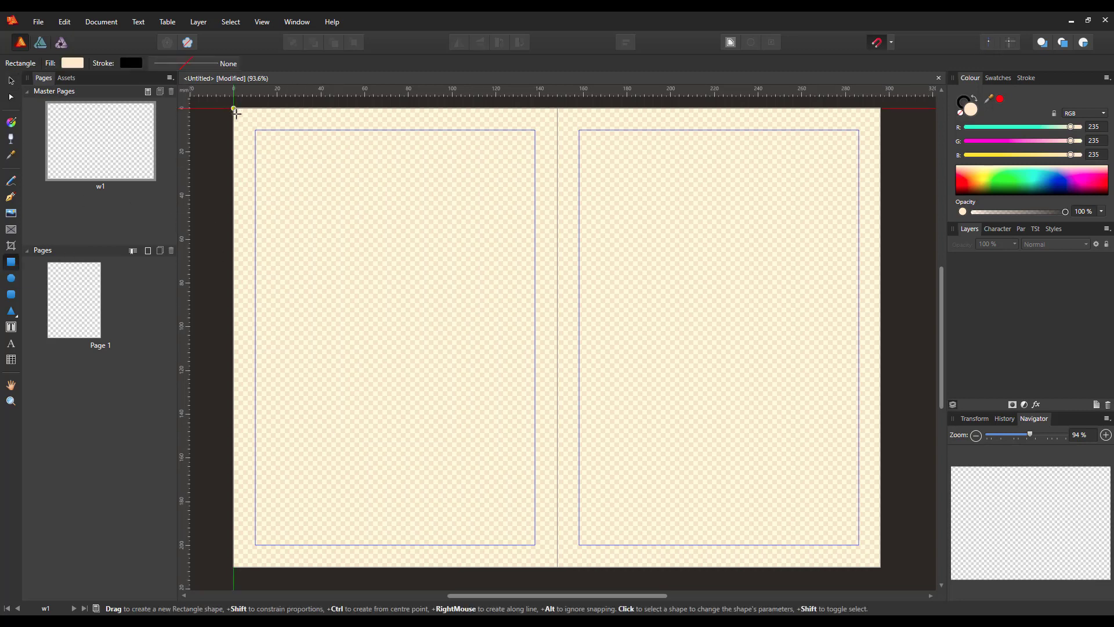
mouse_move(234, 109)
left_mouse_down()
mouse_move(537, 384)
mouse_move(683, 436)
mouse_move(879, 567)
left_mouse_up()
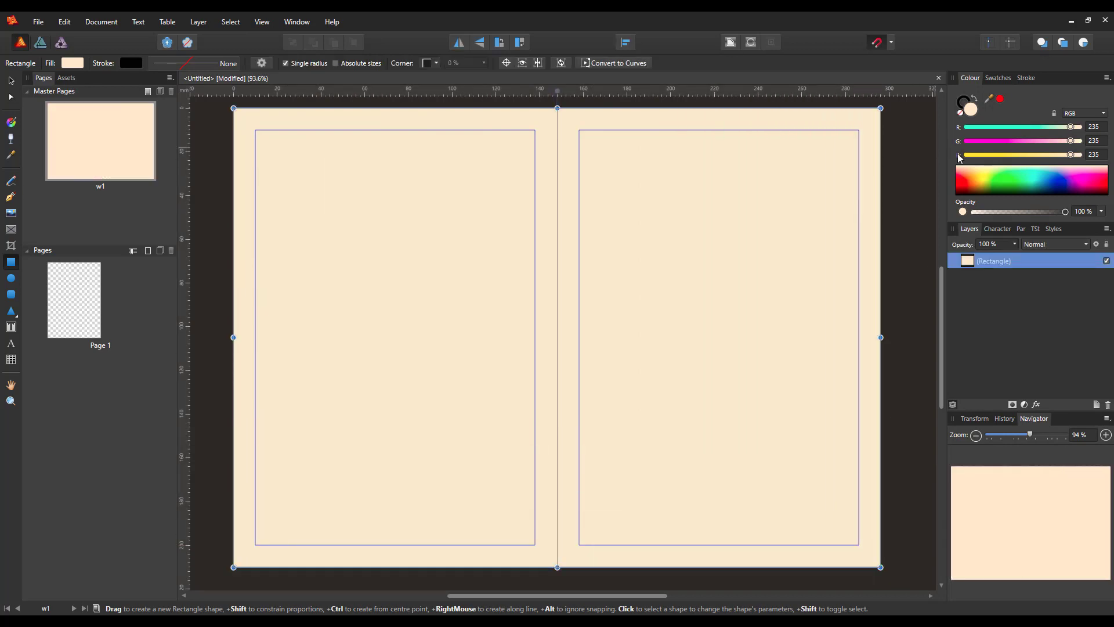
left_click_drag(965, 171, 946, 168)
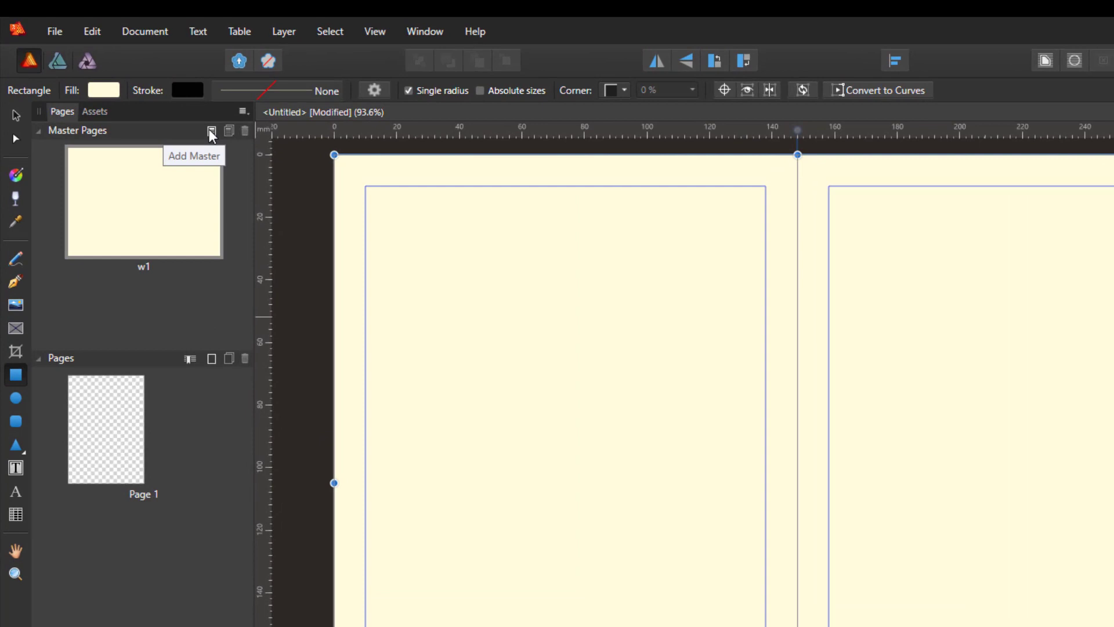
Add a second facing A5 master spread named w2.
left_click(148, 93)
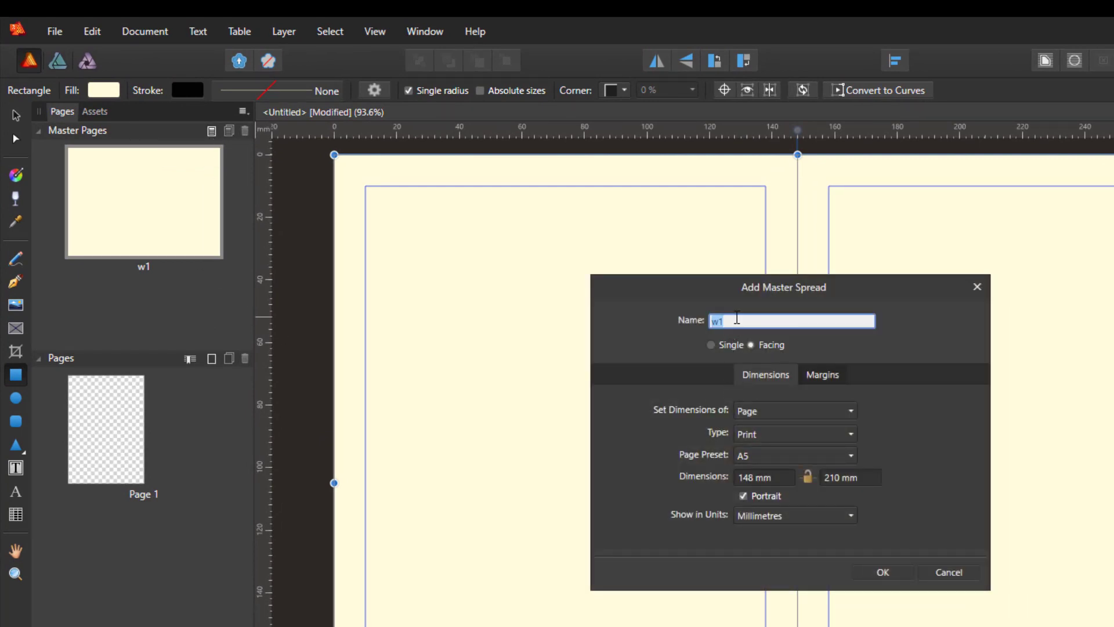
type("w")
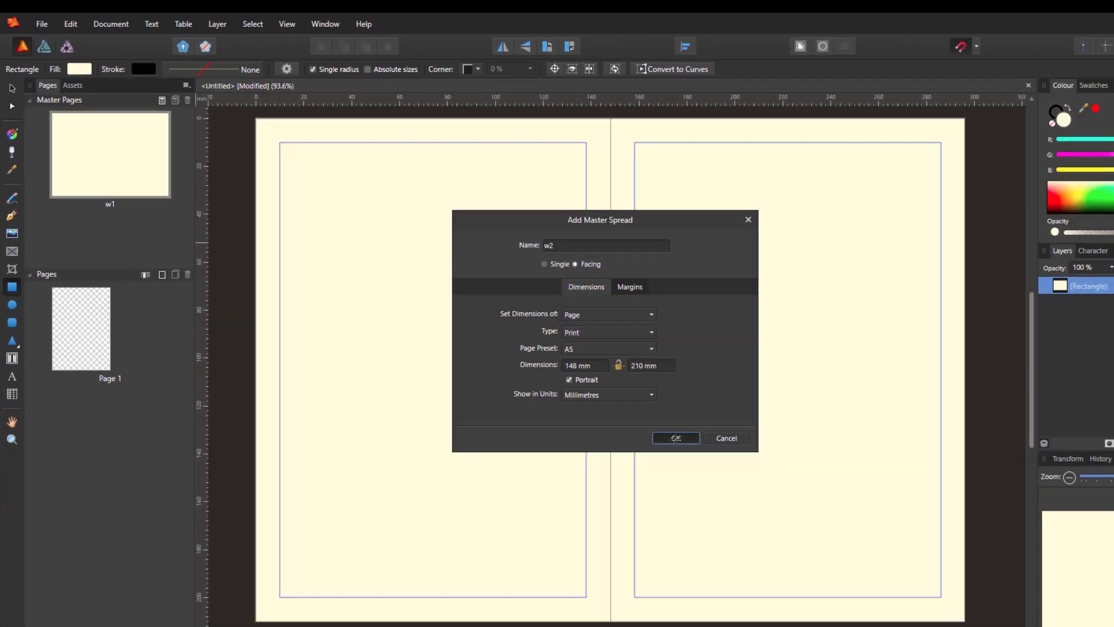
left_click(883, 572)
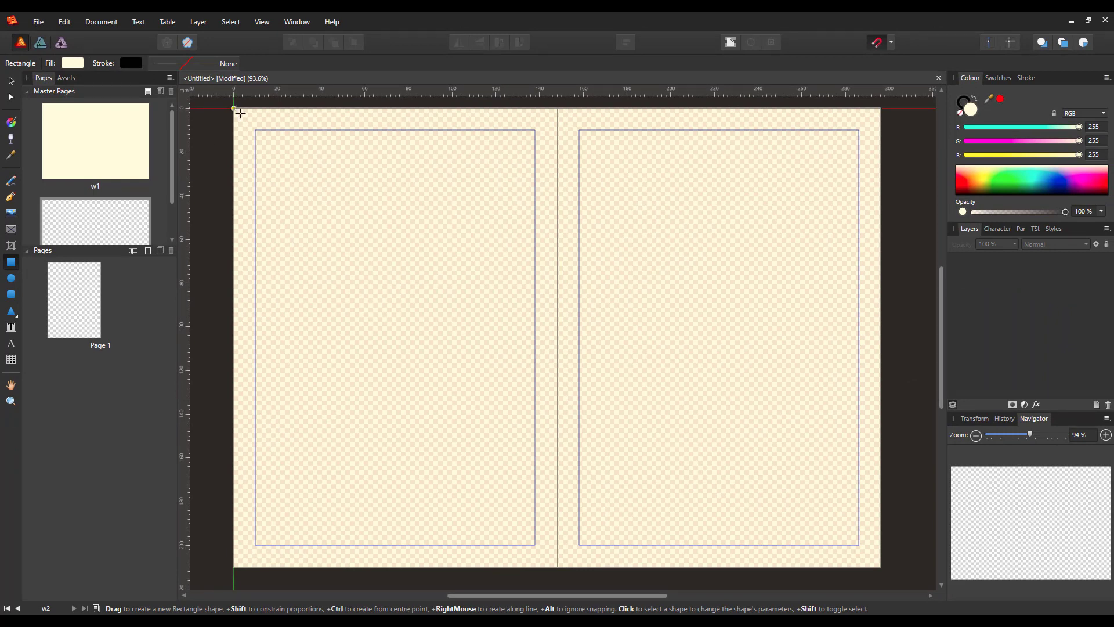
Cover both pages of master w2 with a rectangle filled with RGB 255, 255, 255.
left_click_drag(235, 109, 879, 561)
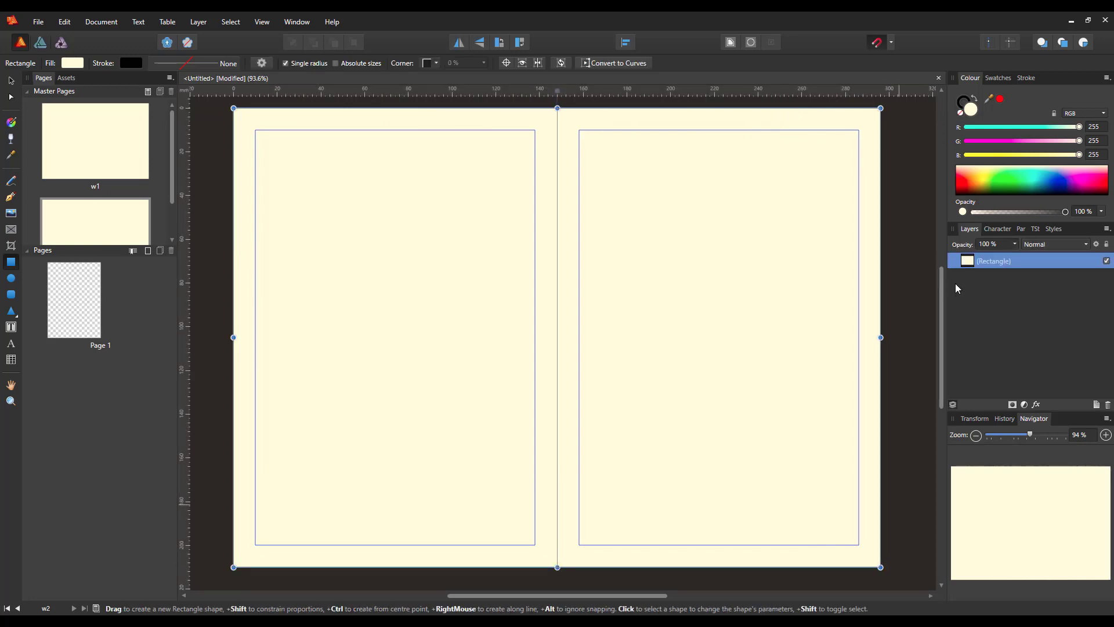
left_click_drag(970, 168, 954, 169)
Add three pages after page 1 with no master page applied.
left_click(79, 324)
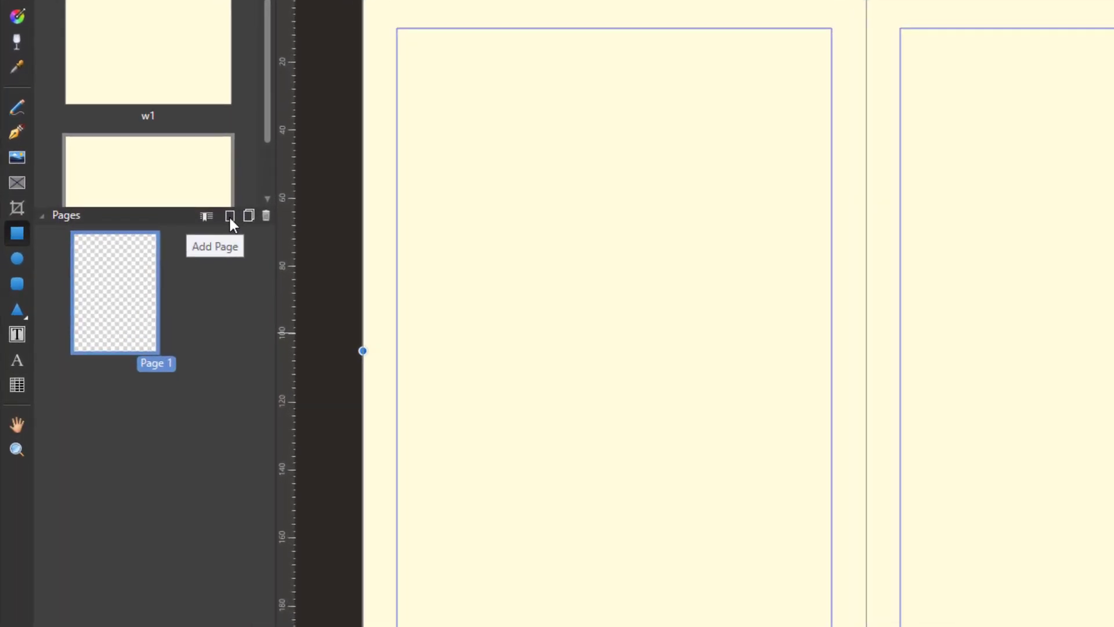
left_click(230, 217)
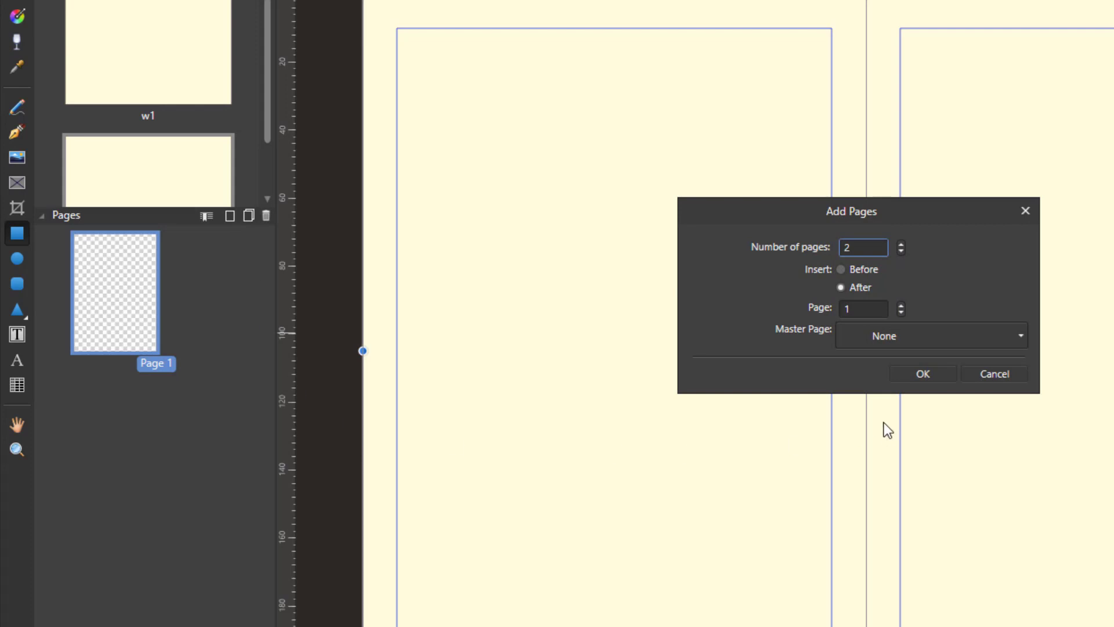
left_click(901, 245)
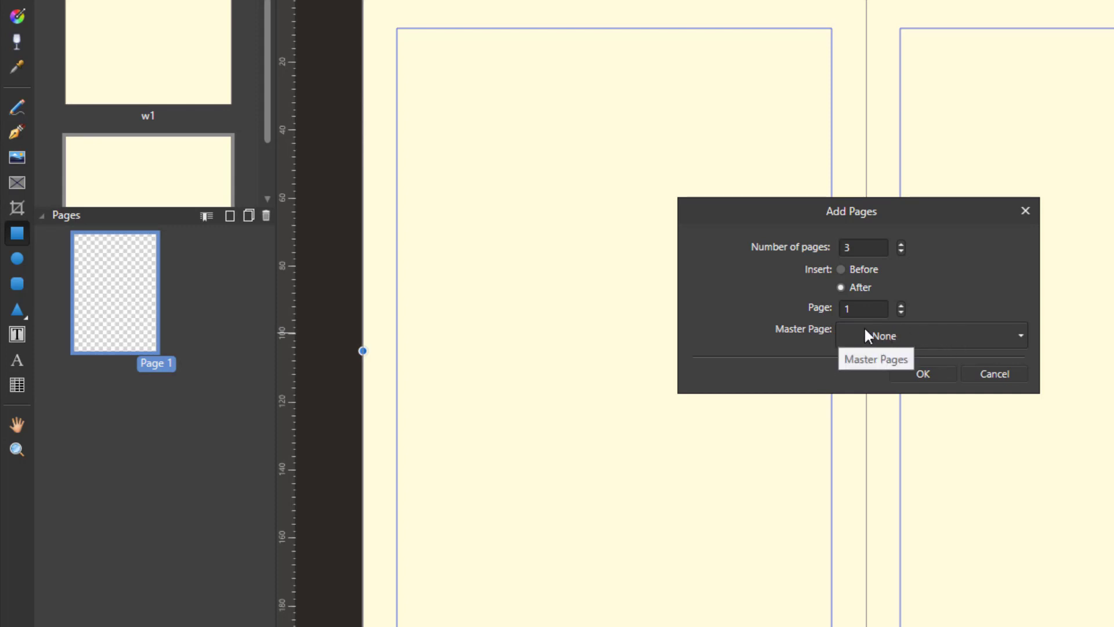
left_click(941, 376)
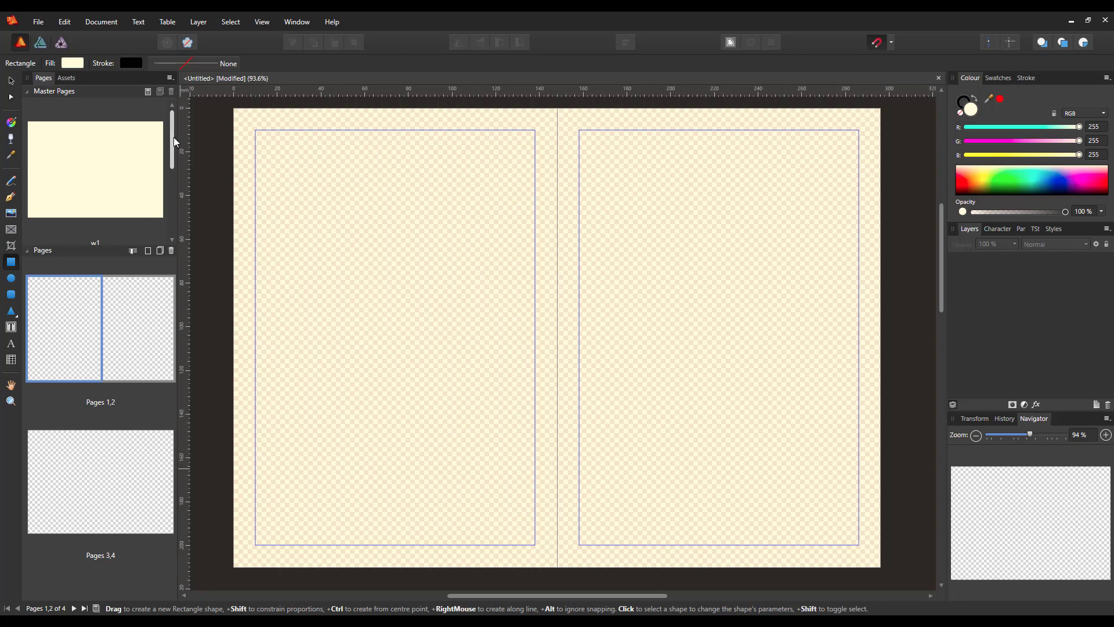
On master w1, draw a small right-aligned text frame in the lower outer margin corner of the right-hand page.
double_click(73, 169)
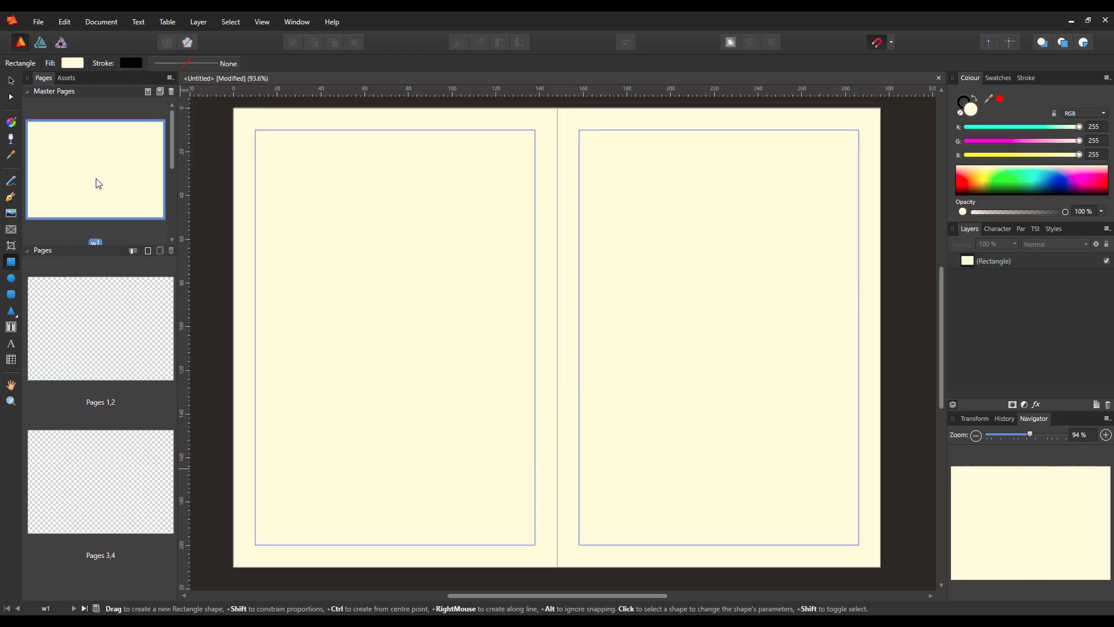
left_click(11, 328)
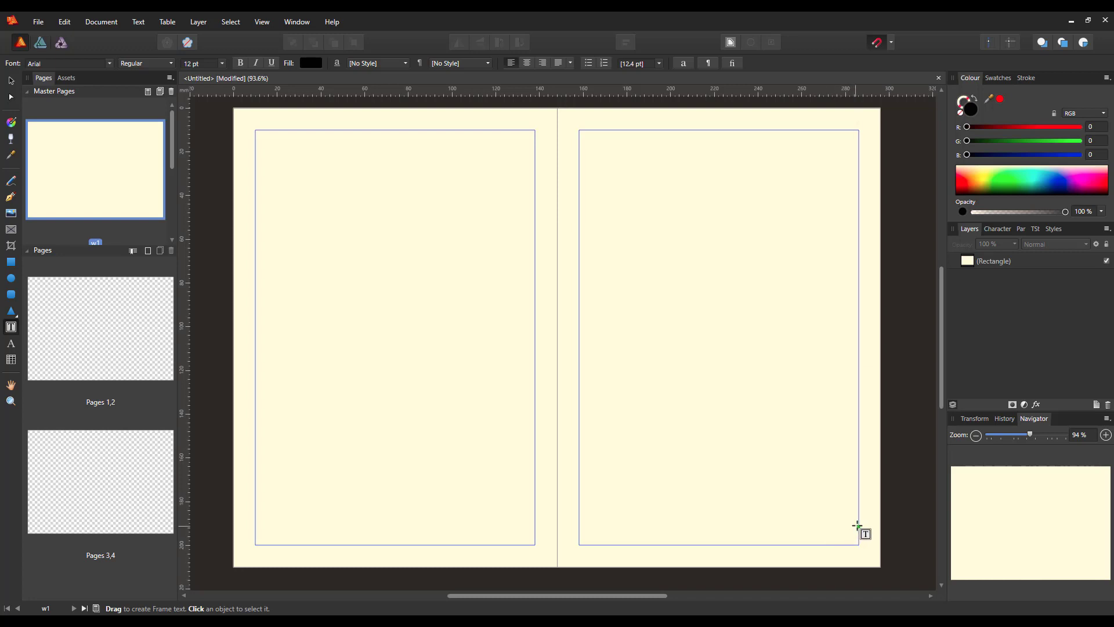
left_click_drag(859, 524, 834, 545)
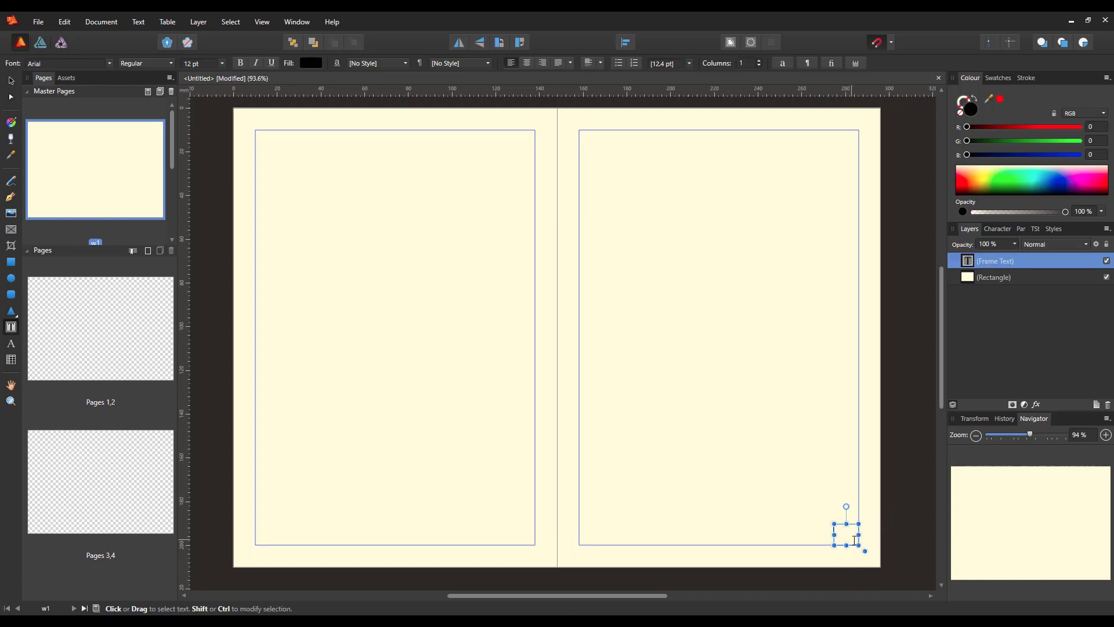
left_click(543, 61)
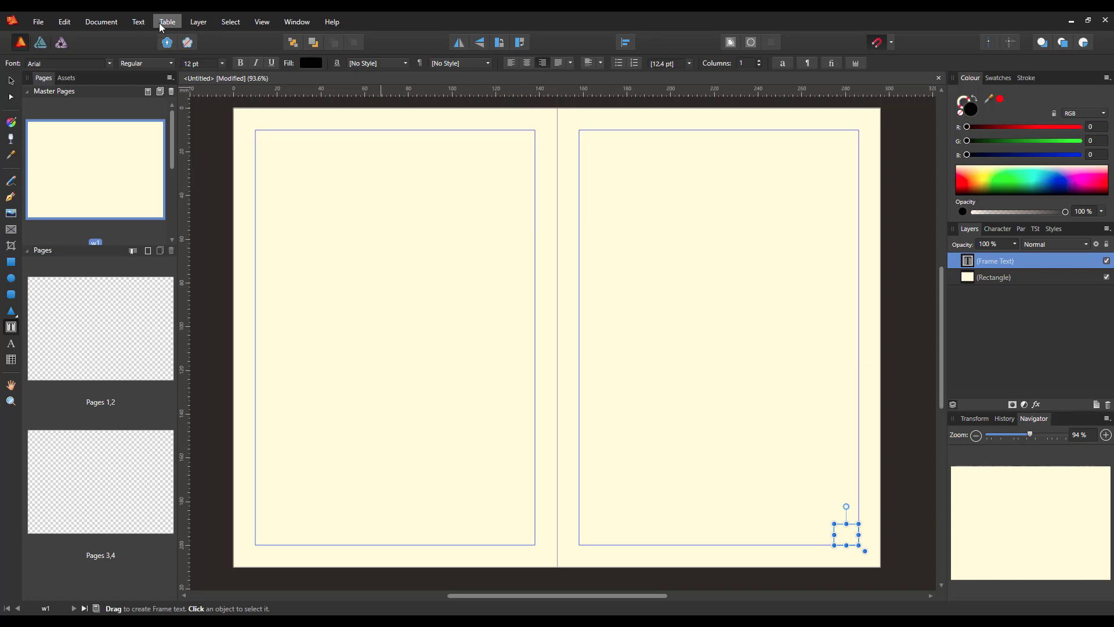
Insert a Previous Page Number field into the small text frame on master w1.
left_click(138, 21)
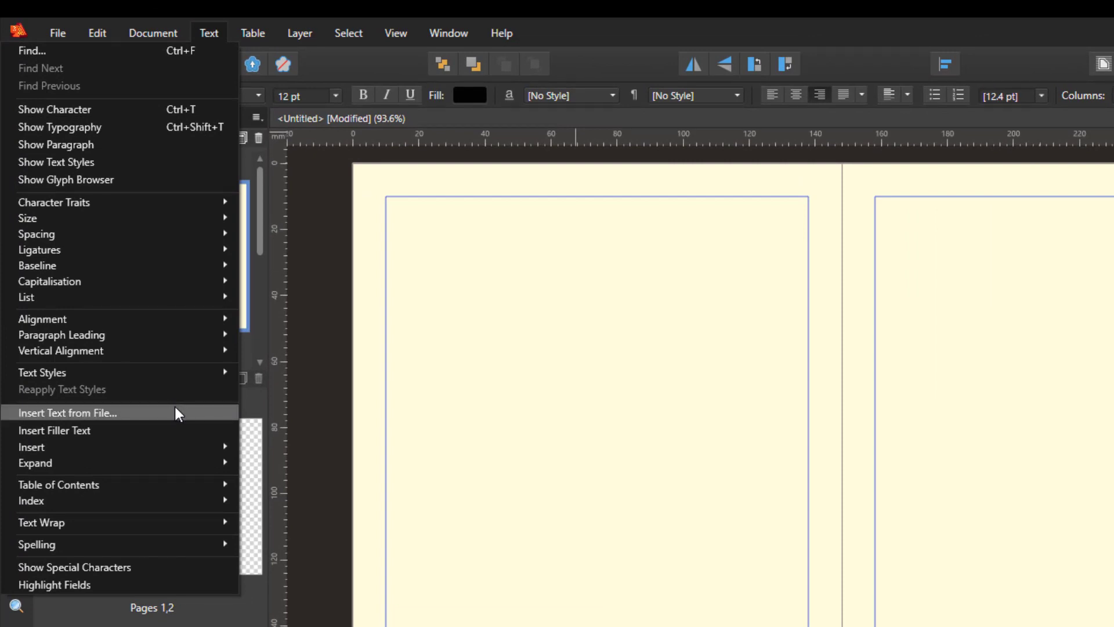
mouse_move(175, 446)
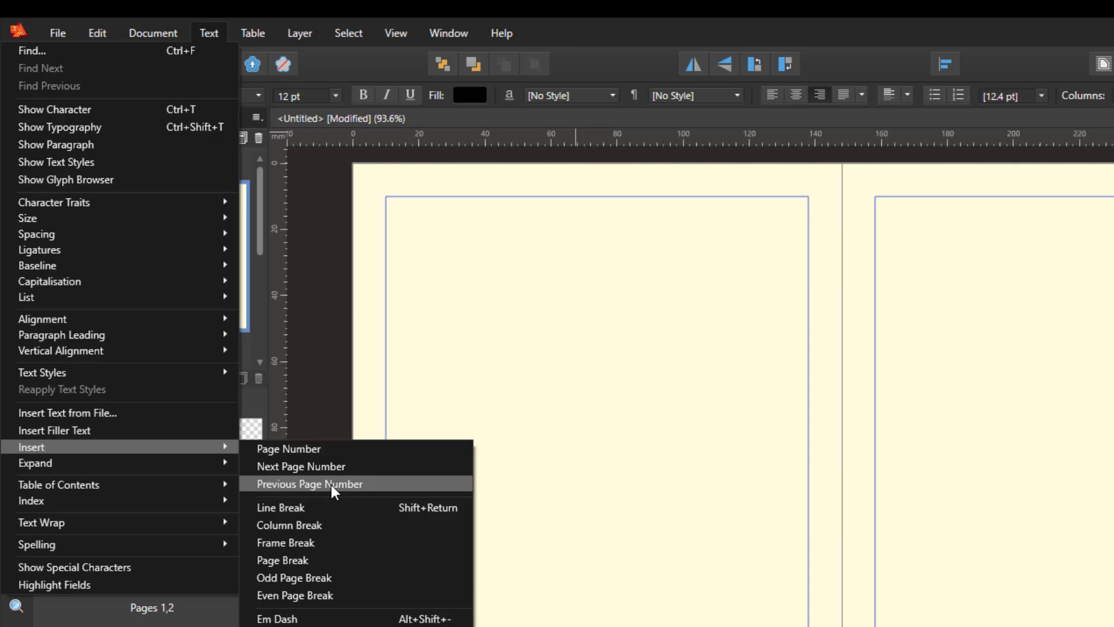
left_click(331, 485)
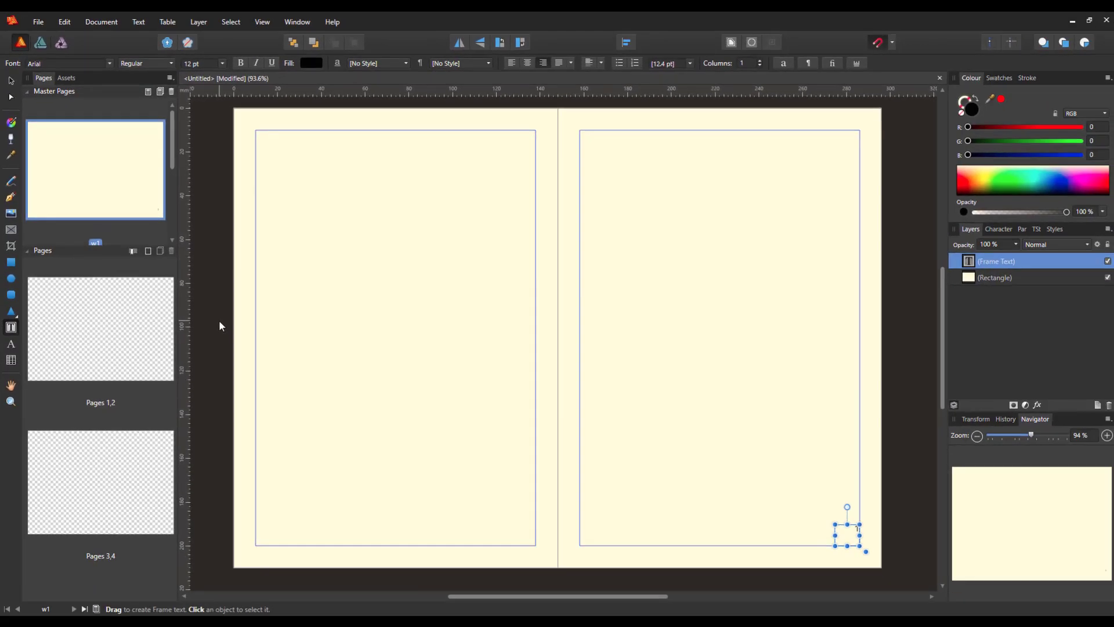
left_click(10, 97)
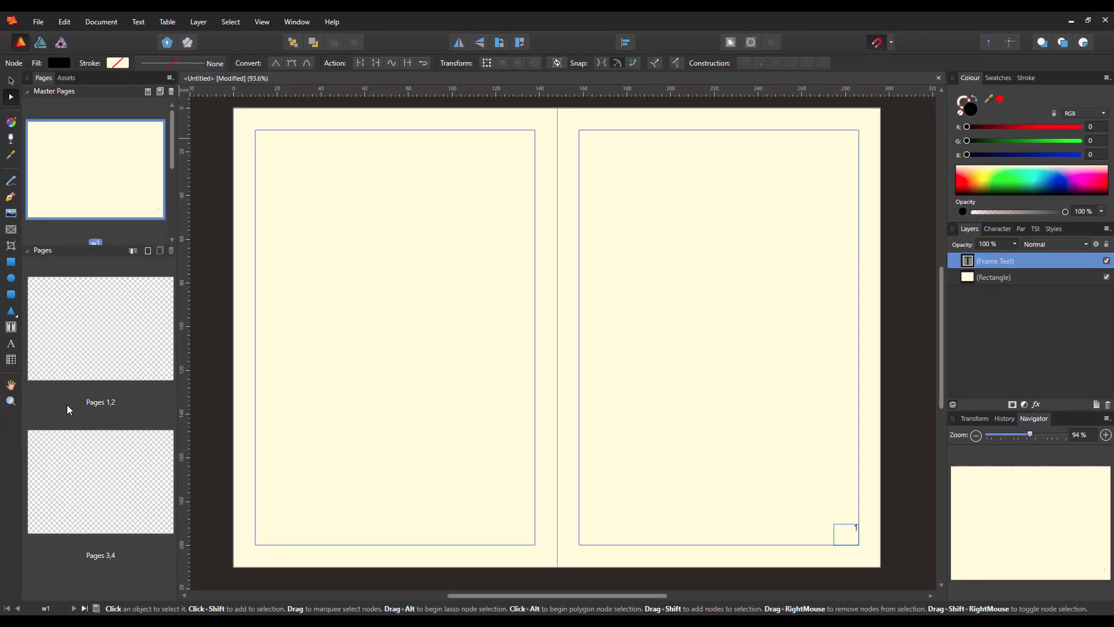
Apply master w1 to pages 1-2, replacing any existing master.
left_click(113, 350)
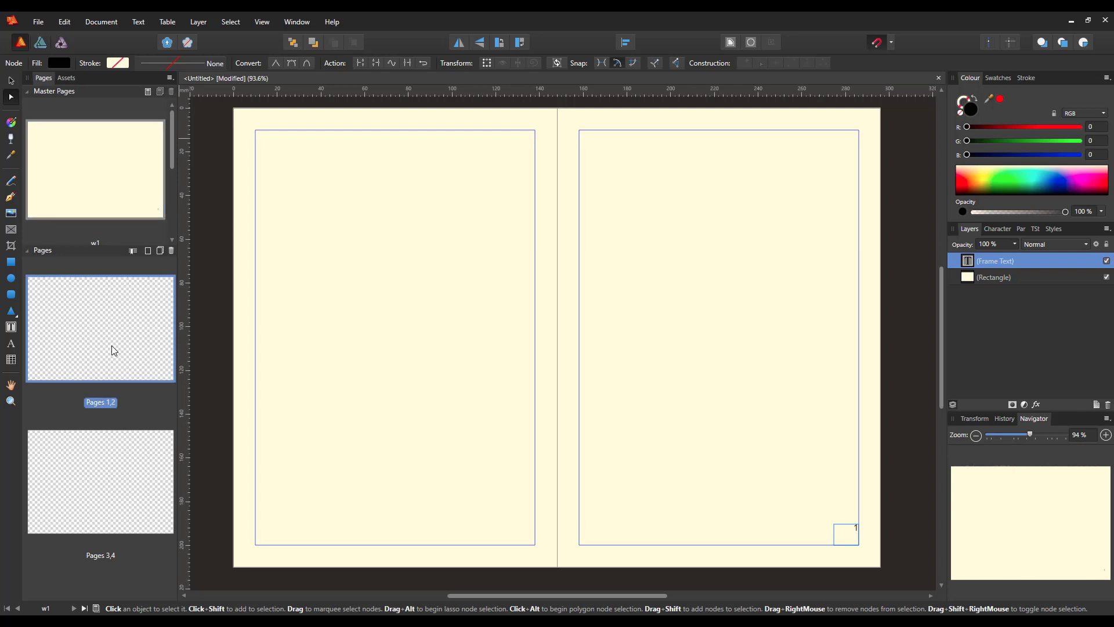
right_click(104, 335)
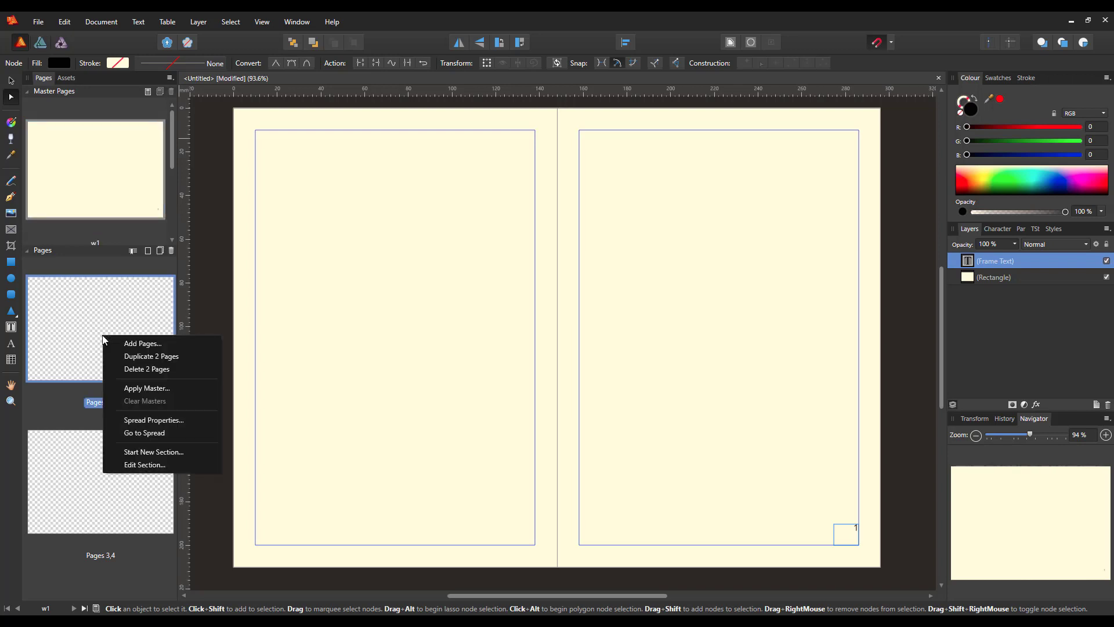
left_click(123, 391)
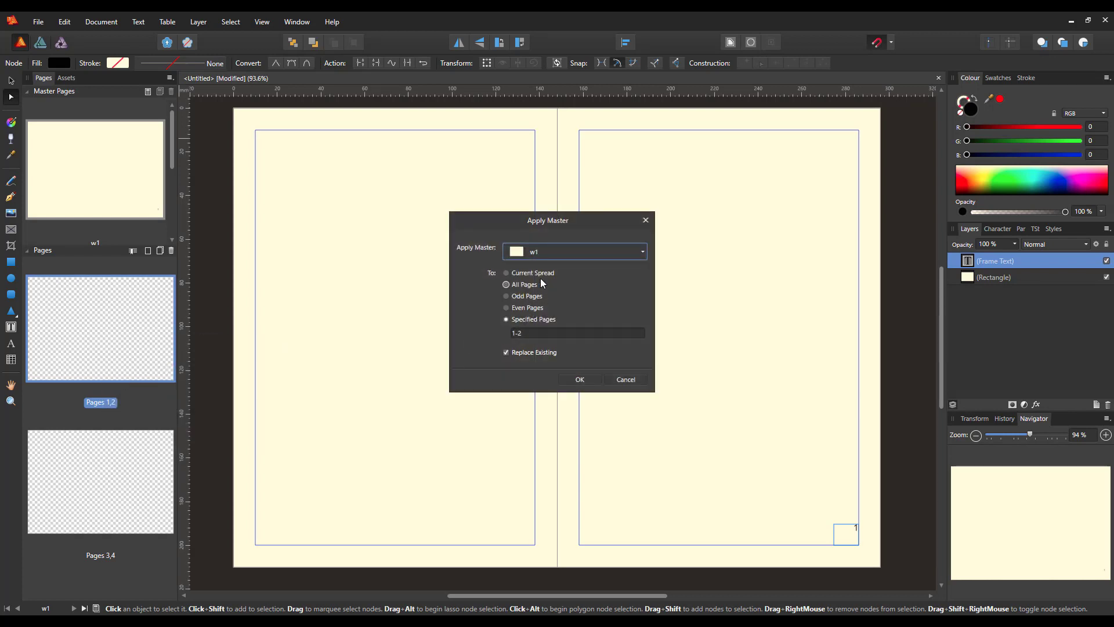
left_click(580, 379)
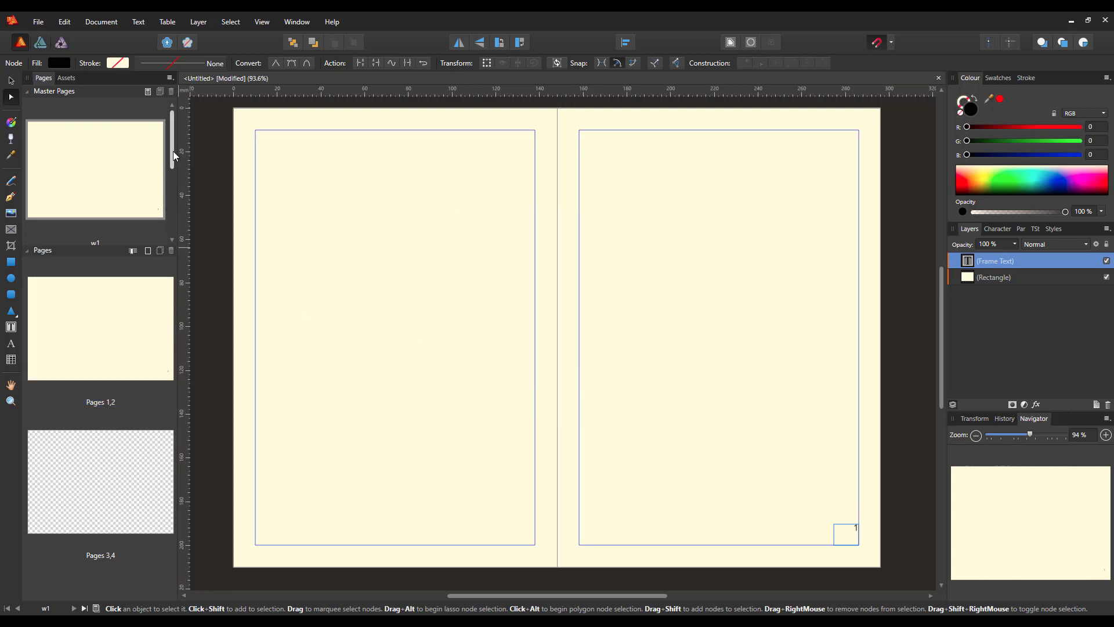
On master w2, draw a small left-aligned text frame in the lower outer margin corner of the left-hand page.
left_click_drag(173, 151, 176, 200)
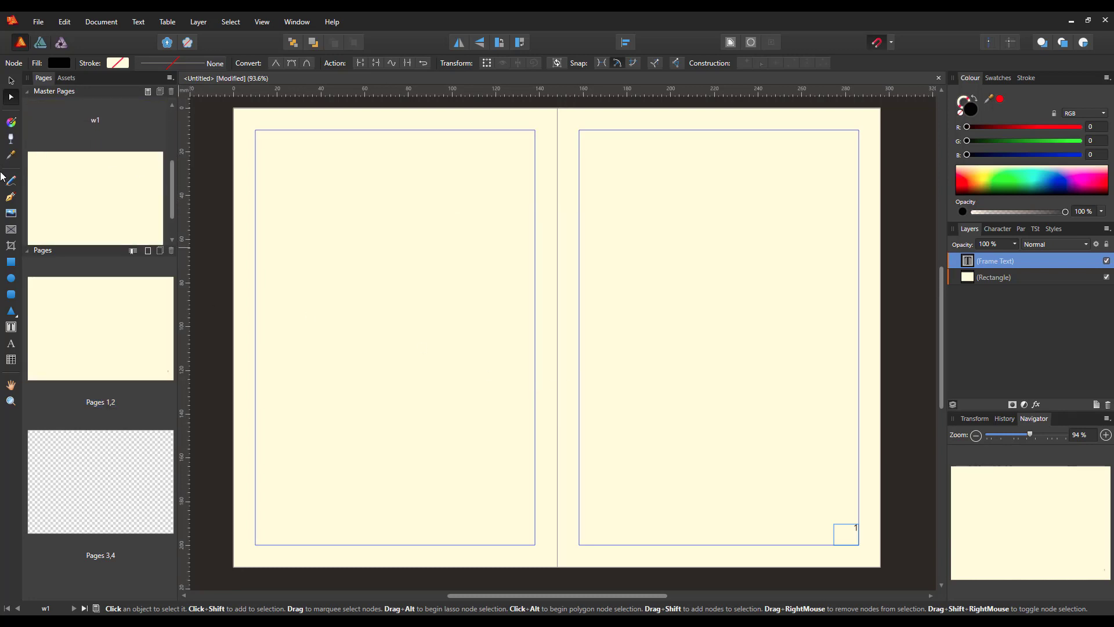
left_click(77, 204)
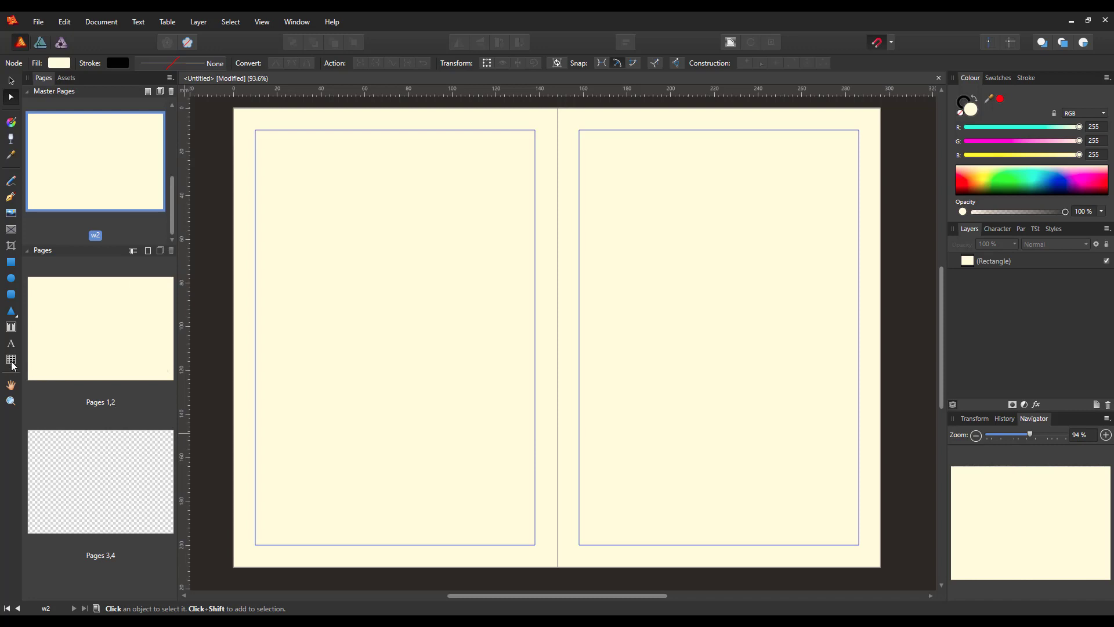
left_click(11, 328)
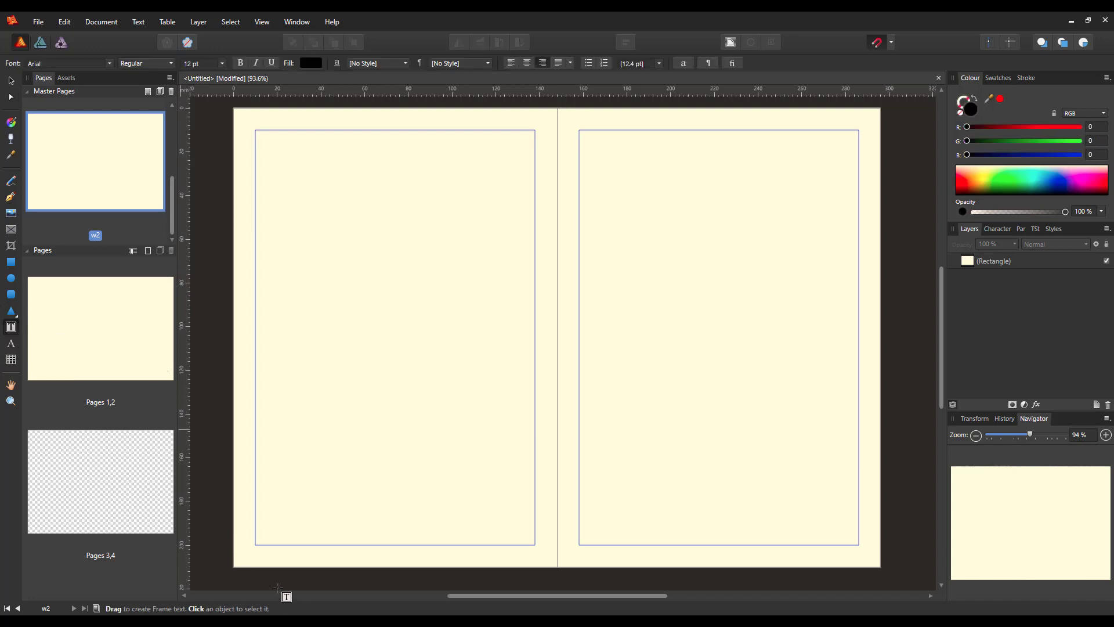
left_click_drag(255, 529, 282, 546)
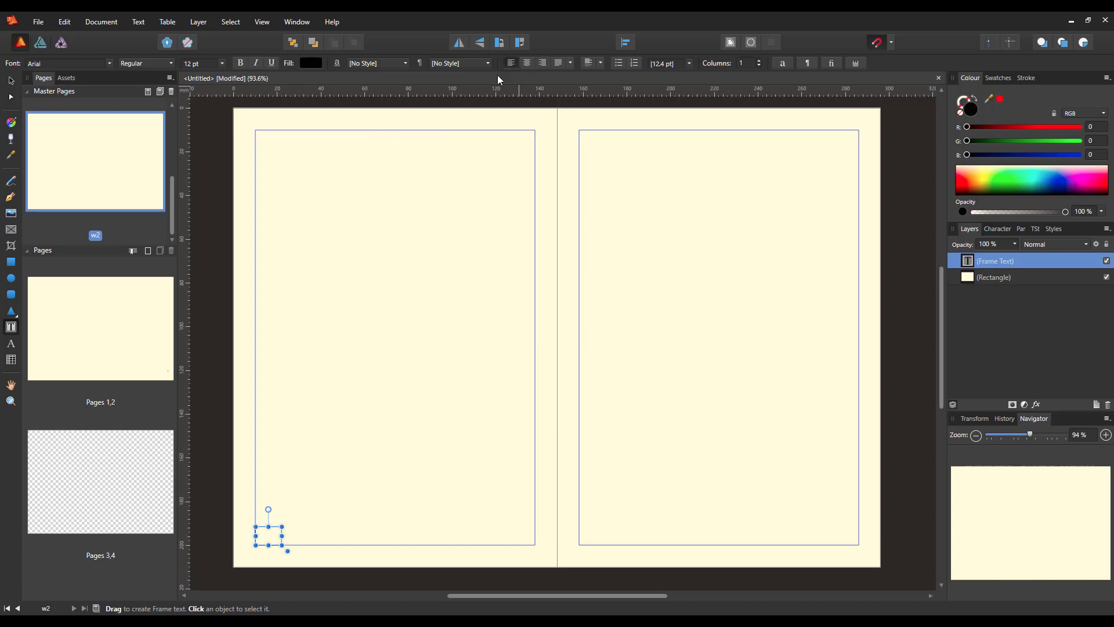
Insert a Previous Page Number field into the new text frame on master w2.
left_click(139, 21)
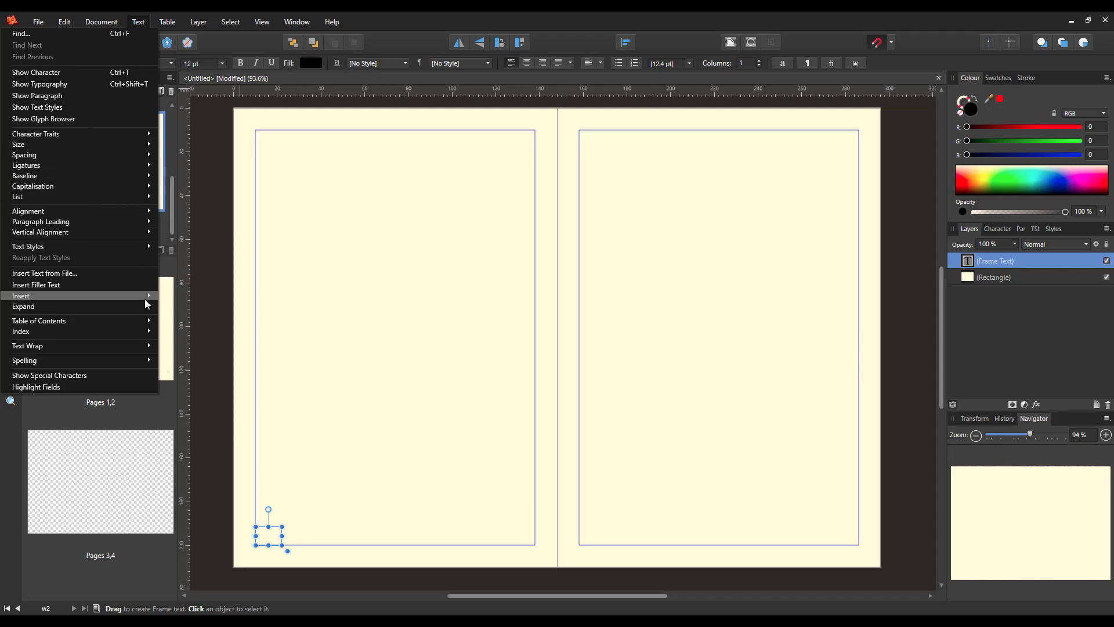
mouse_move(145, 297)
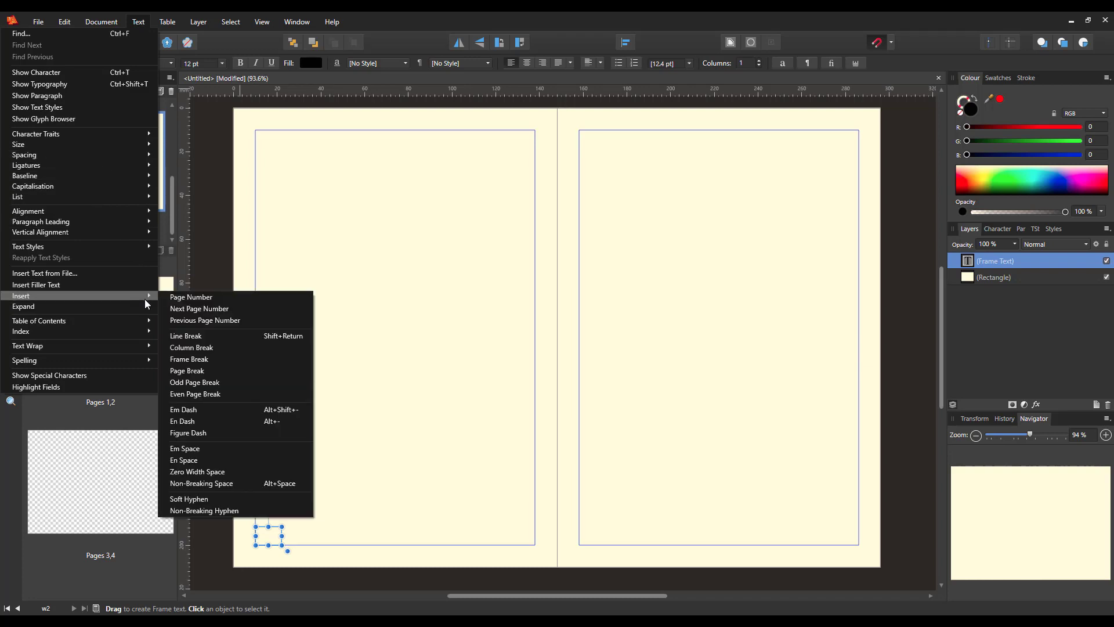
left_click(190, 322)
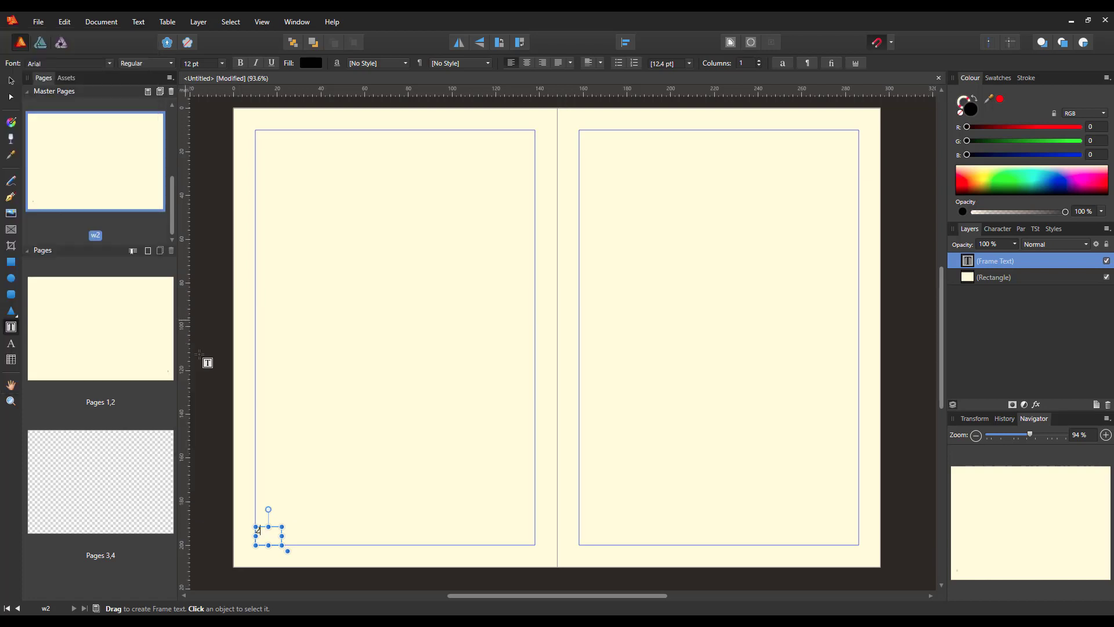
Duplicate the page number frame to the lower outer margin corner of master w2's right-hand page and right-align its text.
left_click(12, 82)
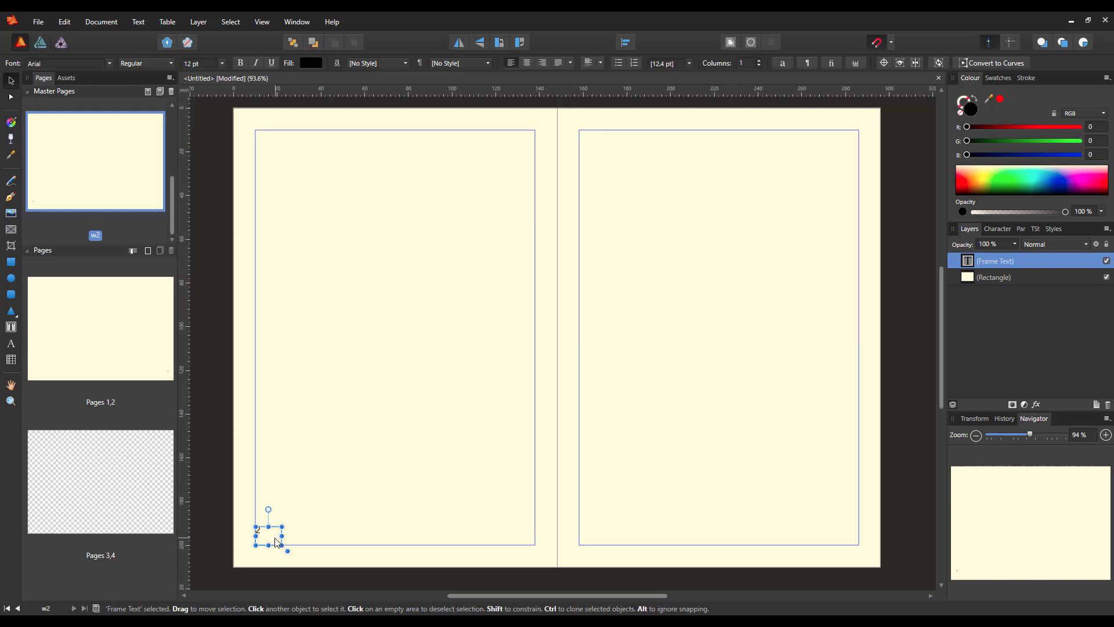
key("alt")
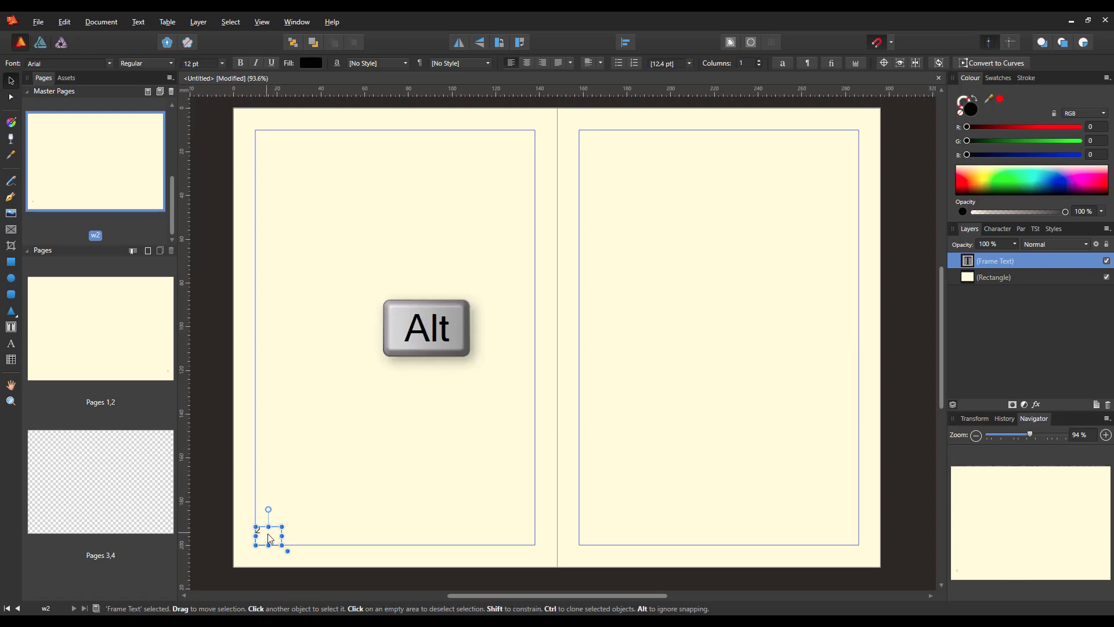
left_click_drag(278, 538, 849, 538)
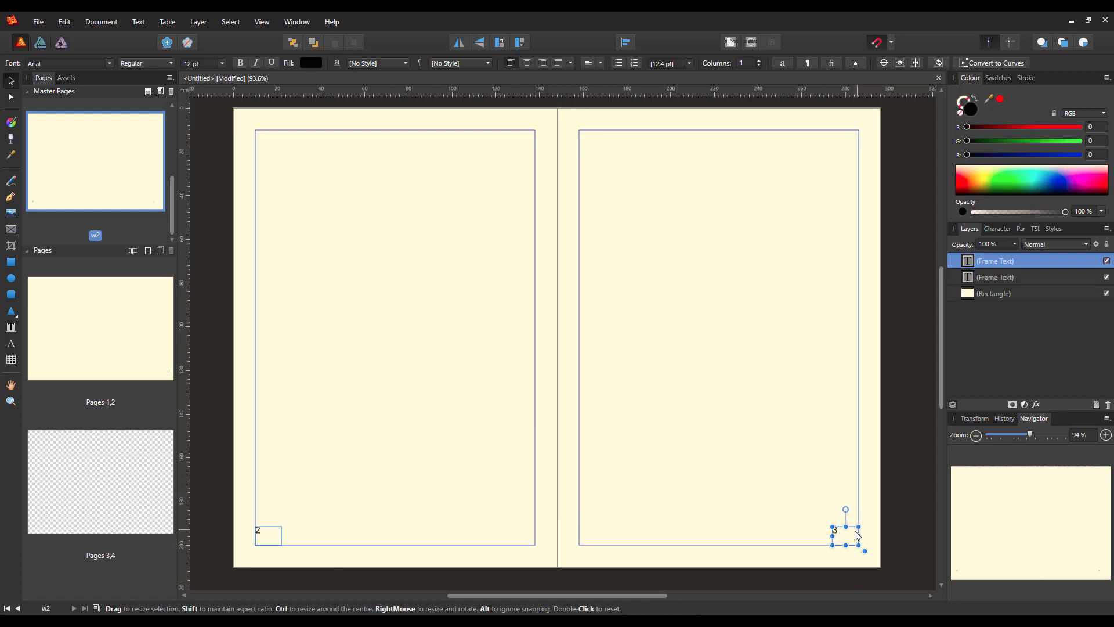
left_click(10, 327)
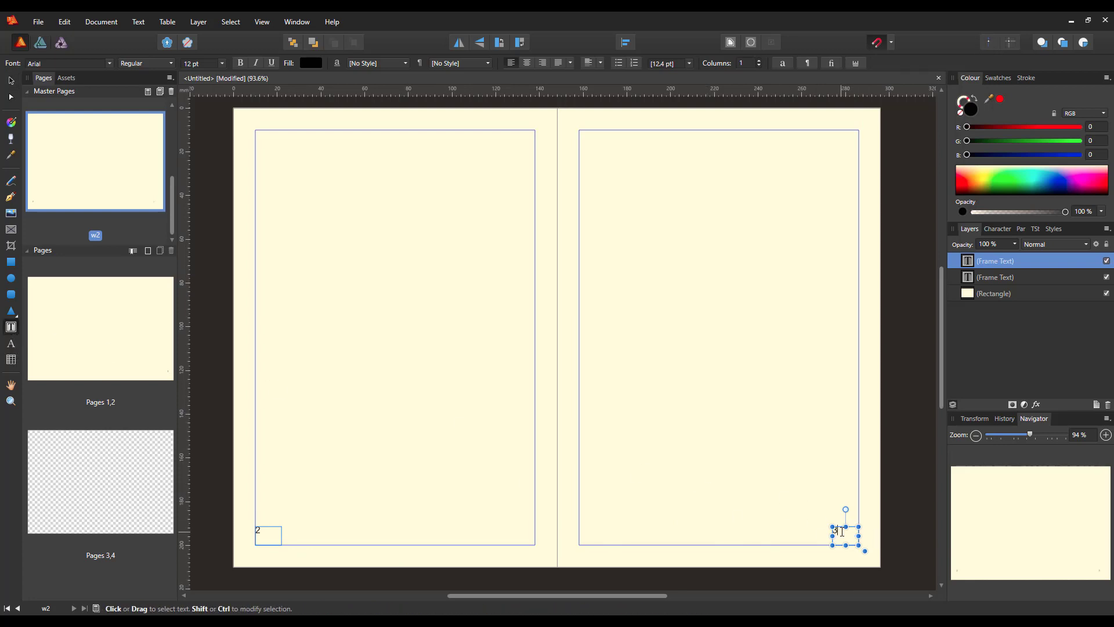
left_click(544, 63)
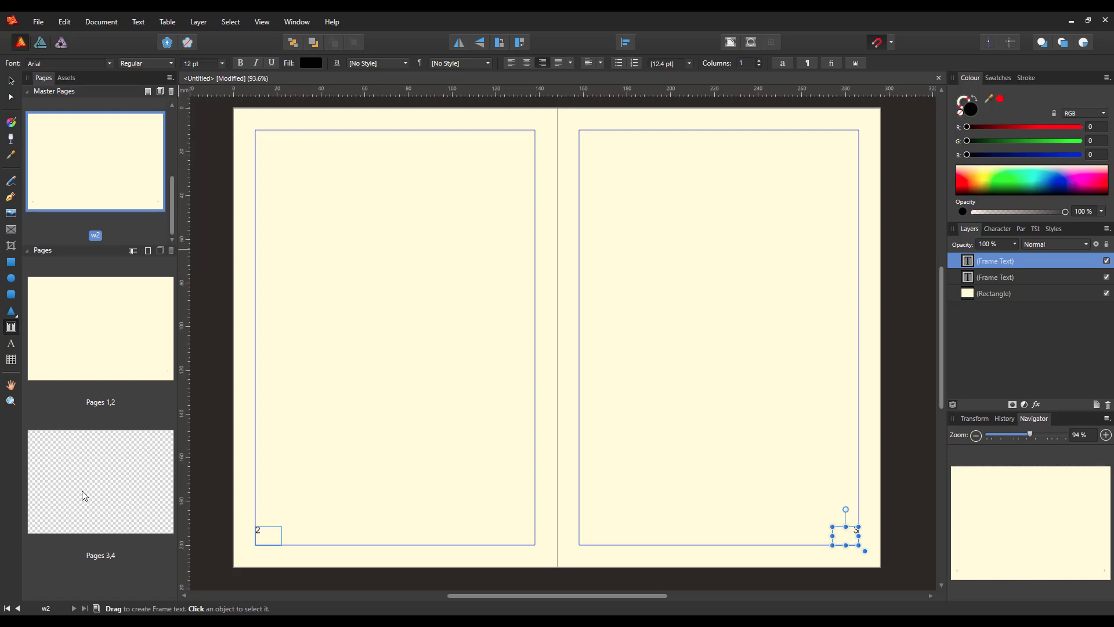
Apply master w2 to pages 3-4, replacing any existing master.
left_click(98, 496)
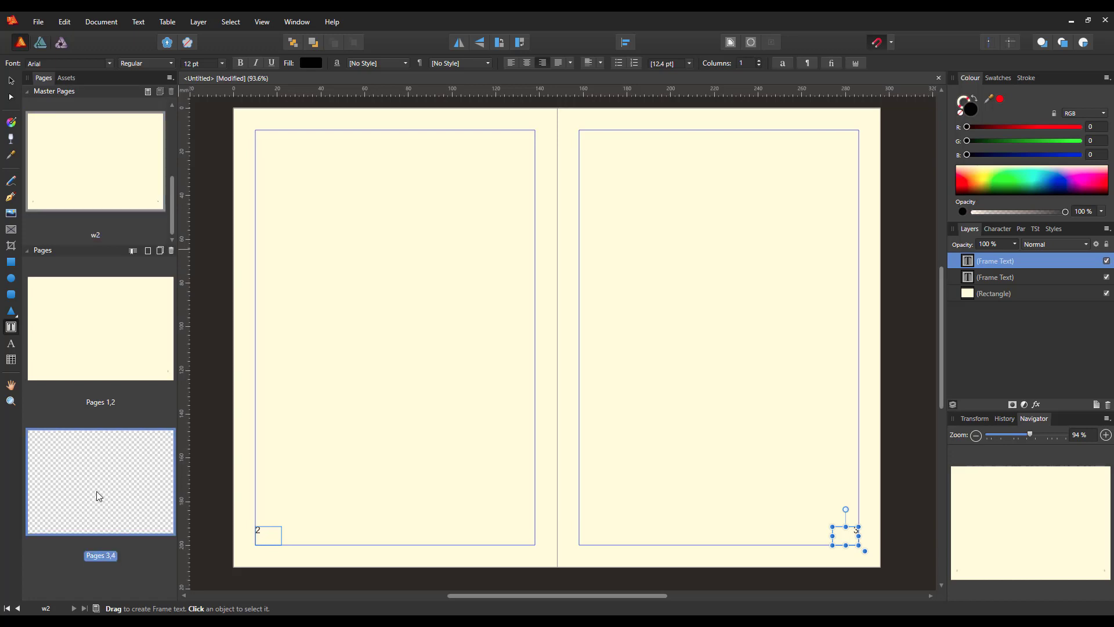
right_click(95, 488)
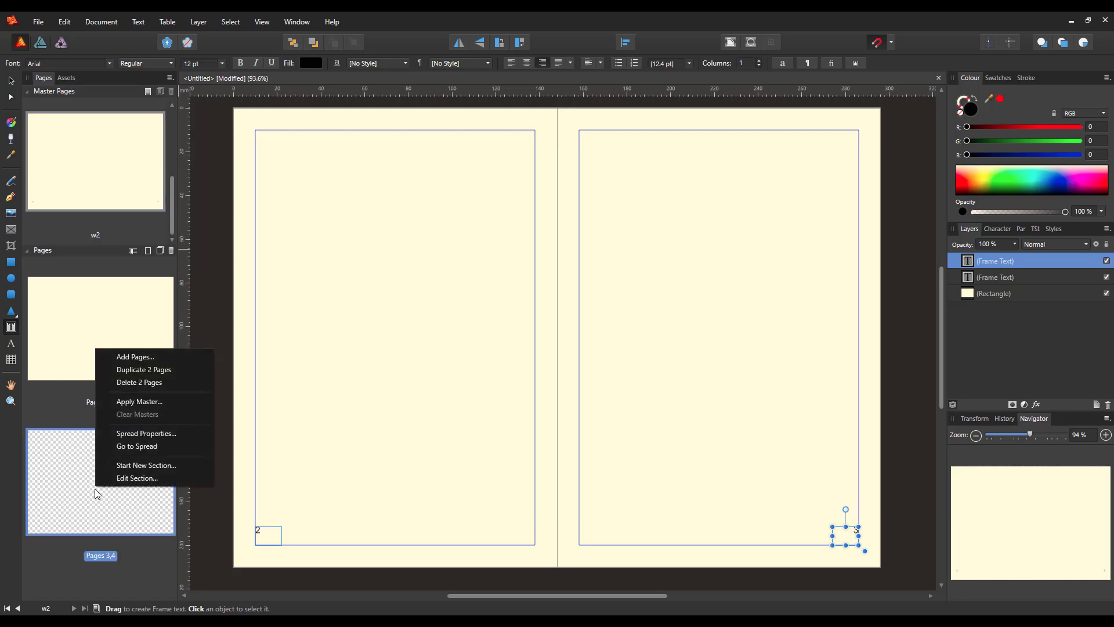
left_click(138, 403)
left_click(644, 252)
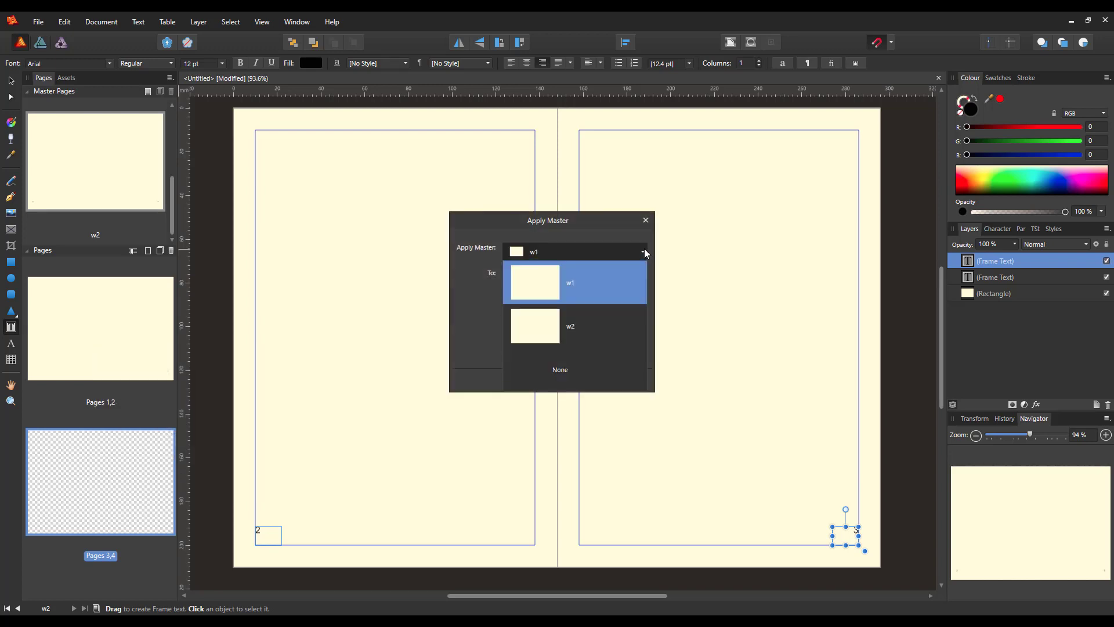
left_click(539, 332)
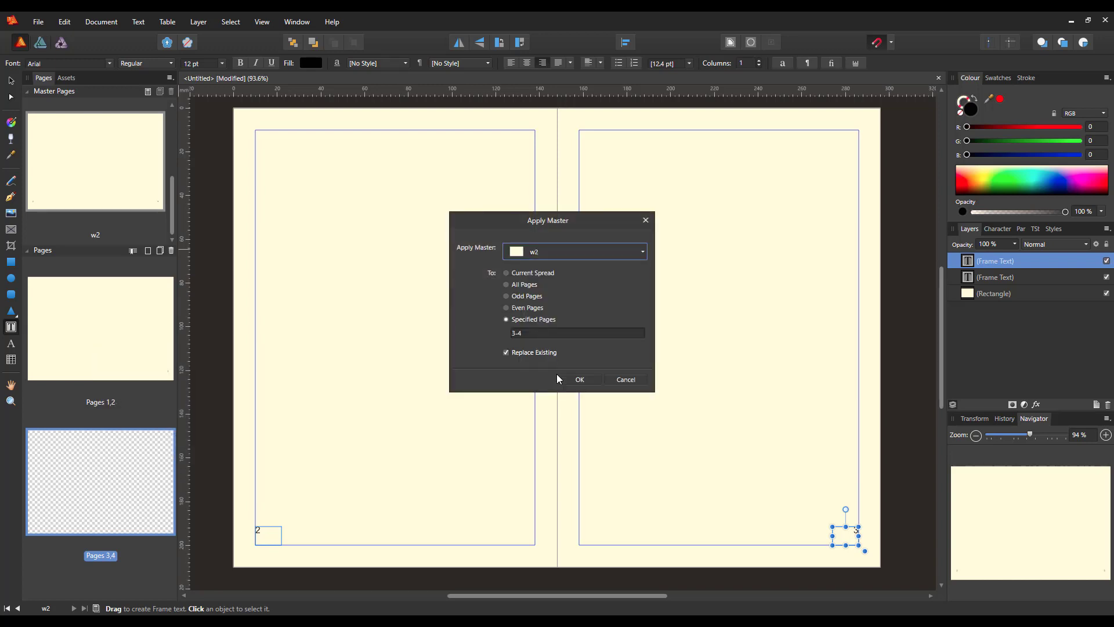
left_click(579, 381)
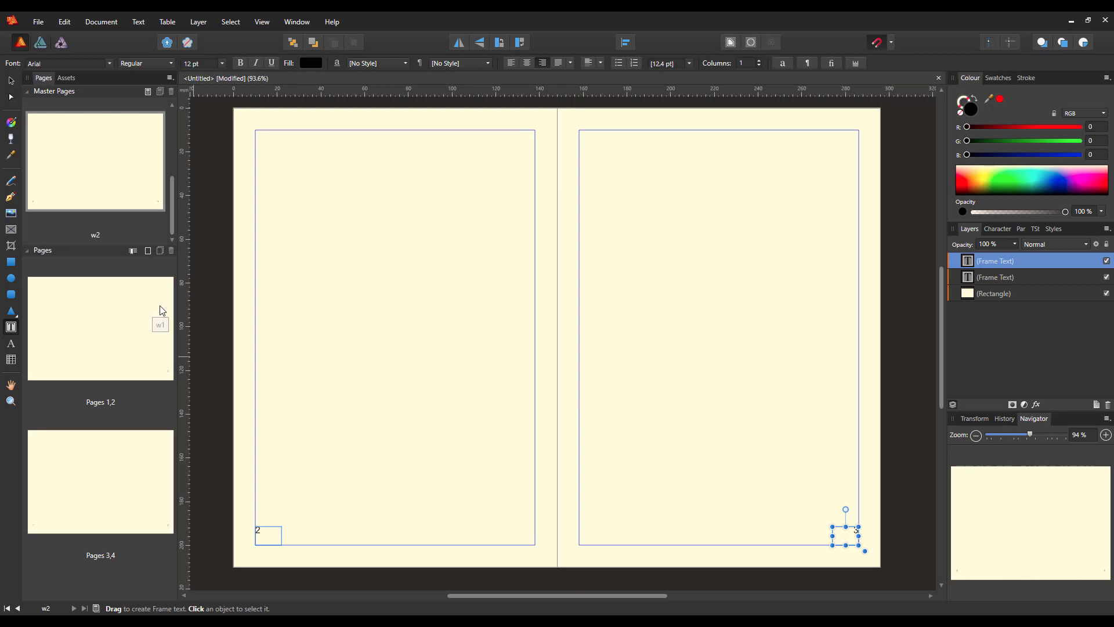
Examine the page numbers on the spreads for pages 1-2 and 3-4.
double_click(75, 347)
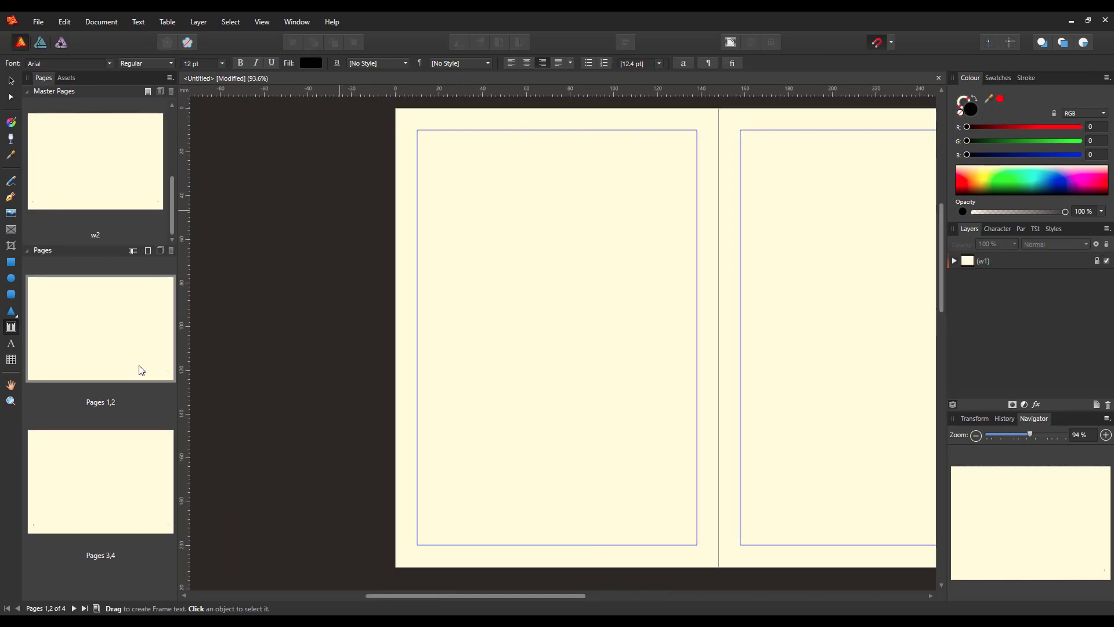
double_click(103, 339)
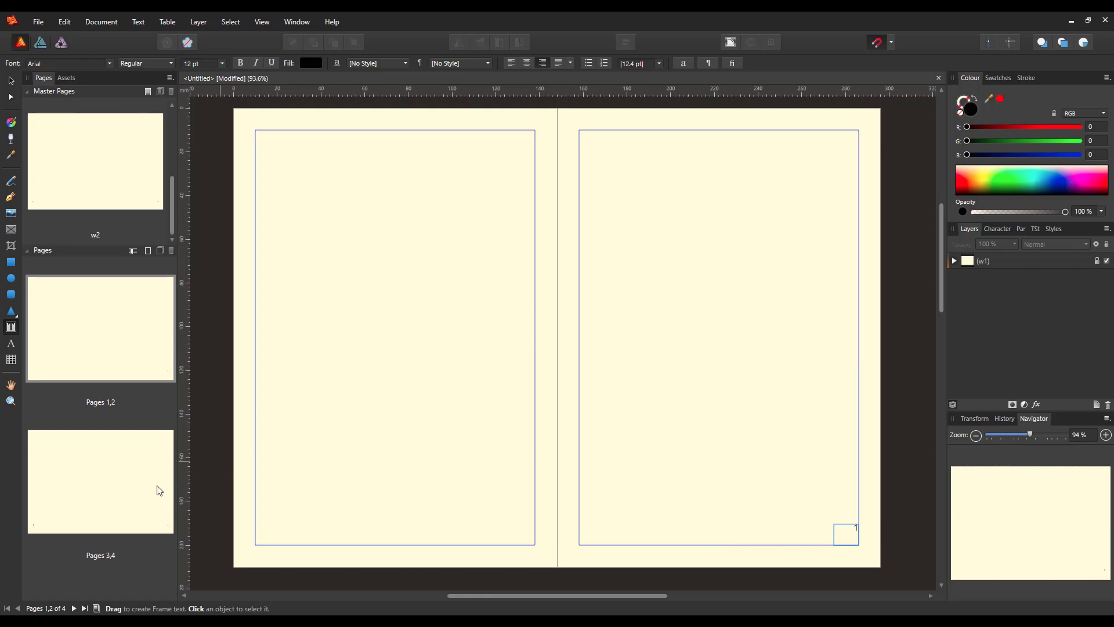
left_click(118, 494)
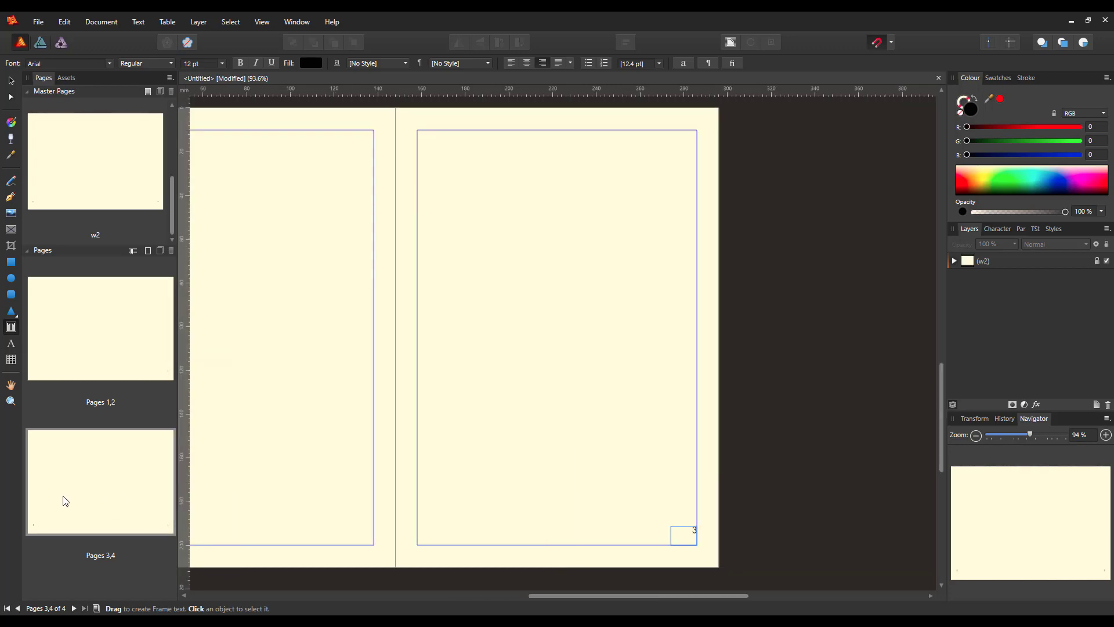
left_click(75, 498)
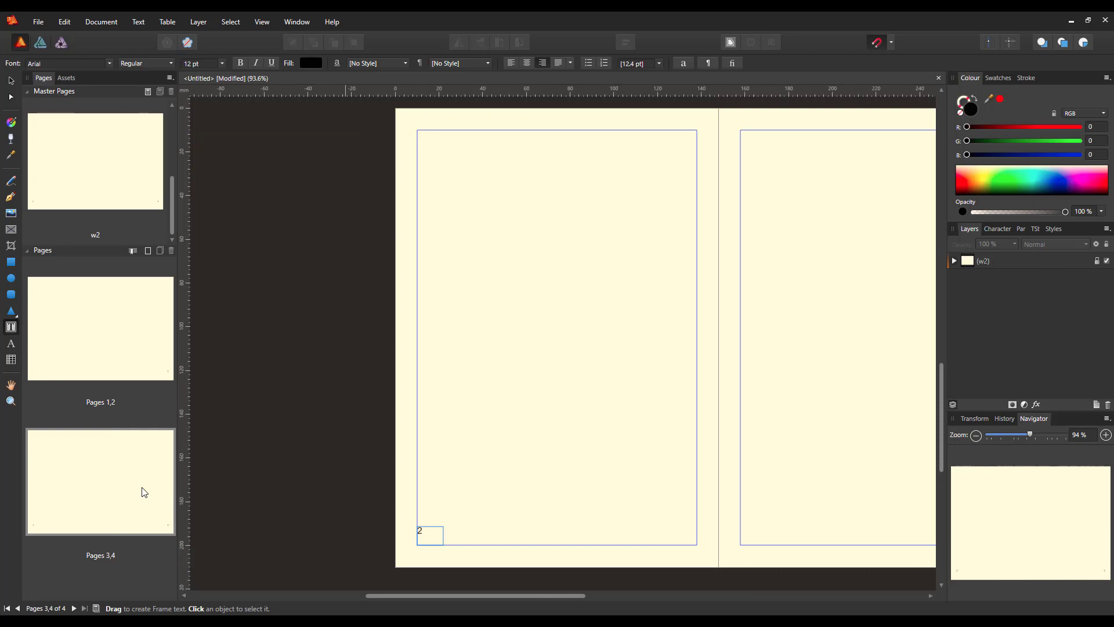
left_click(103, 483)
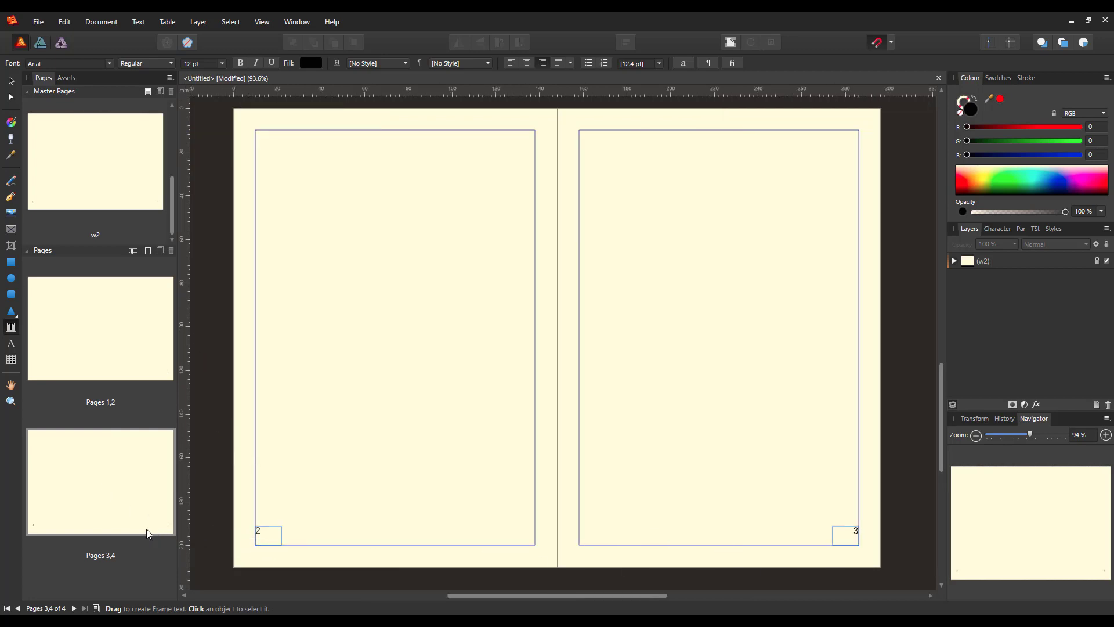
Add four pages after page 4 using master page w2.
left_click(111, 524)
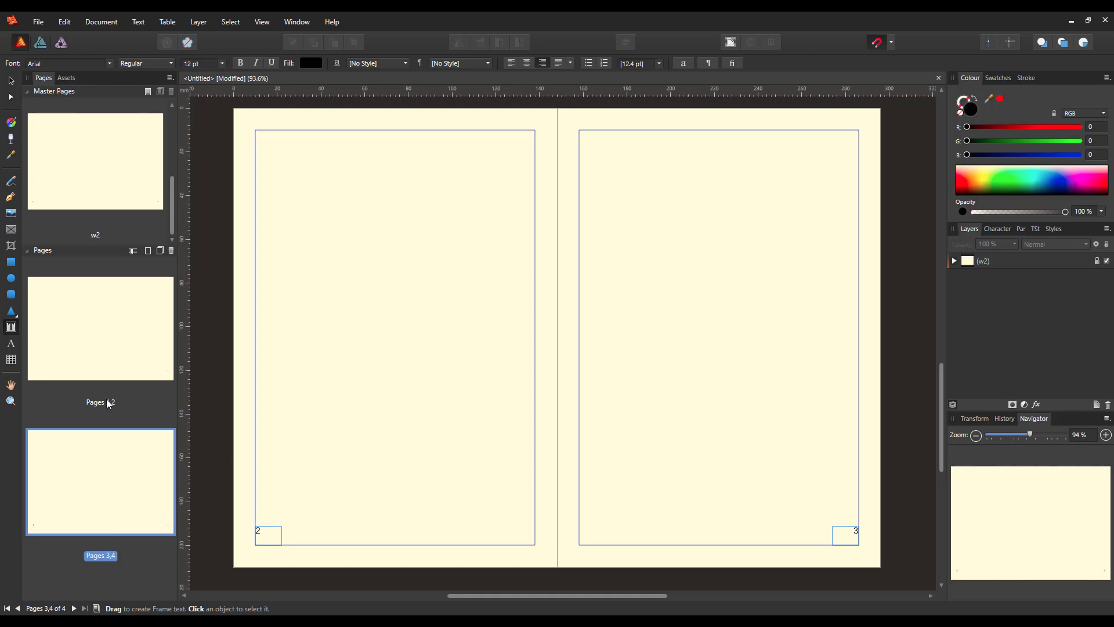
right_click(120, 514)
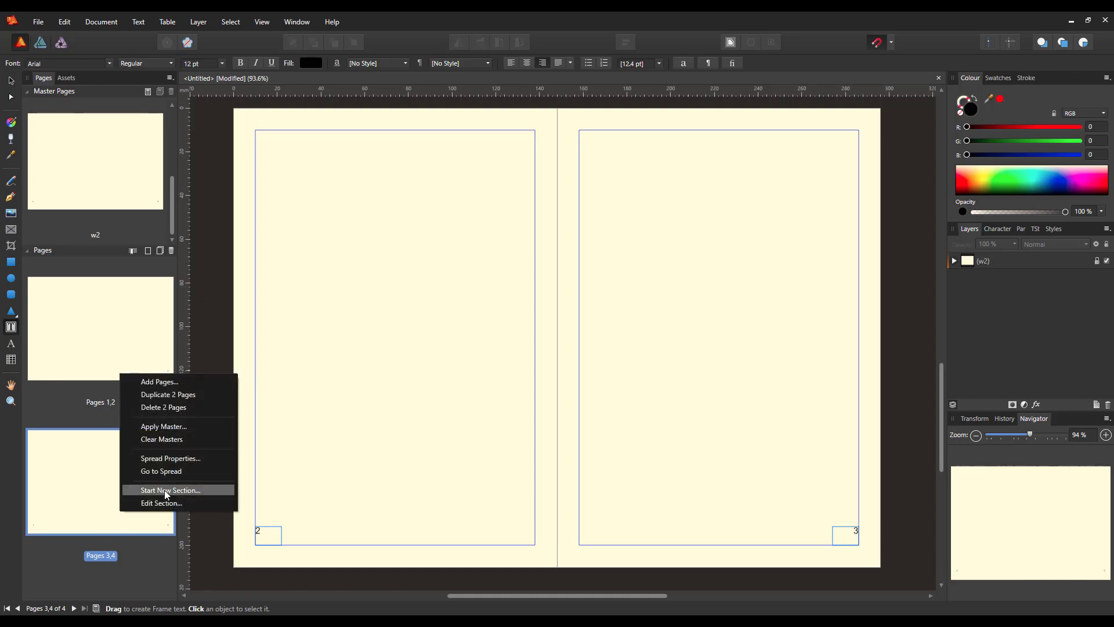
left_click(160, 386)
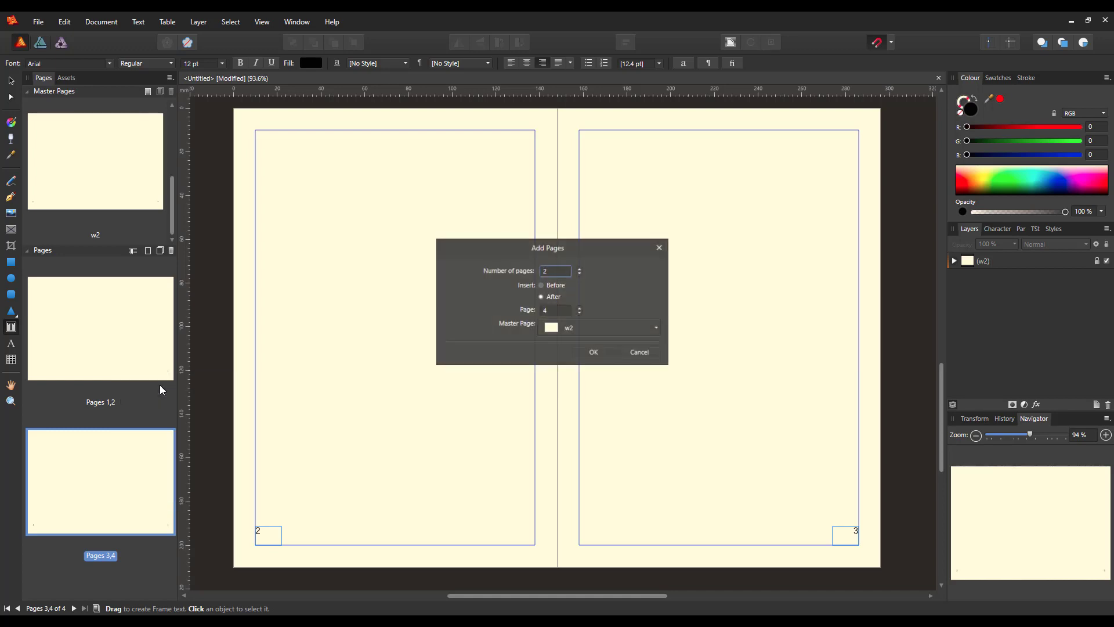
left_click(580, 269)
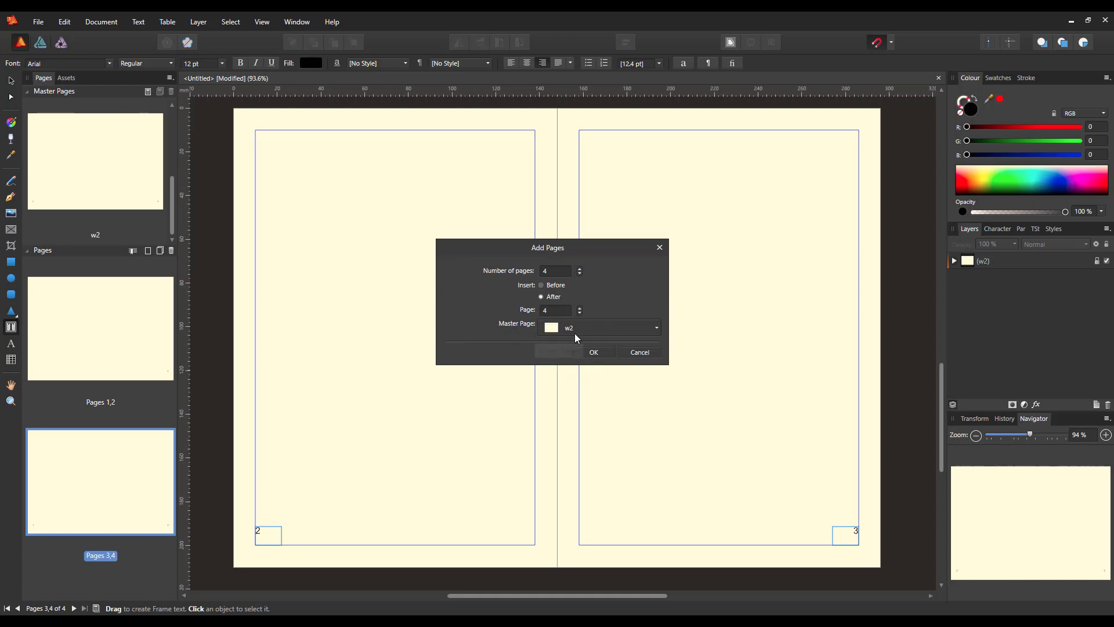
left_click(598, 353)
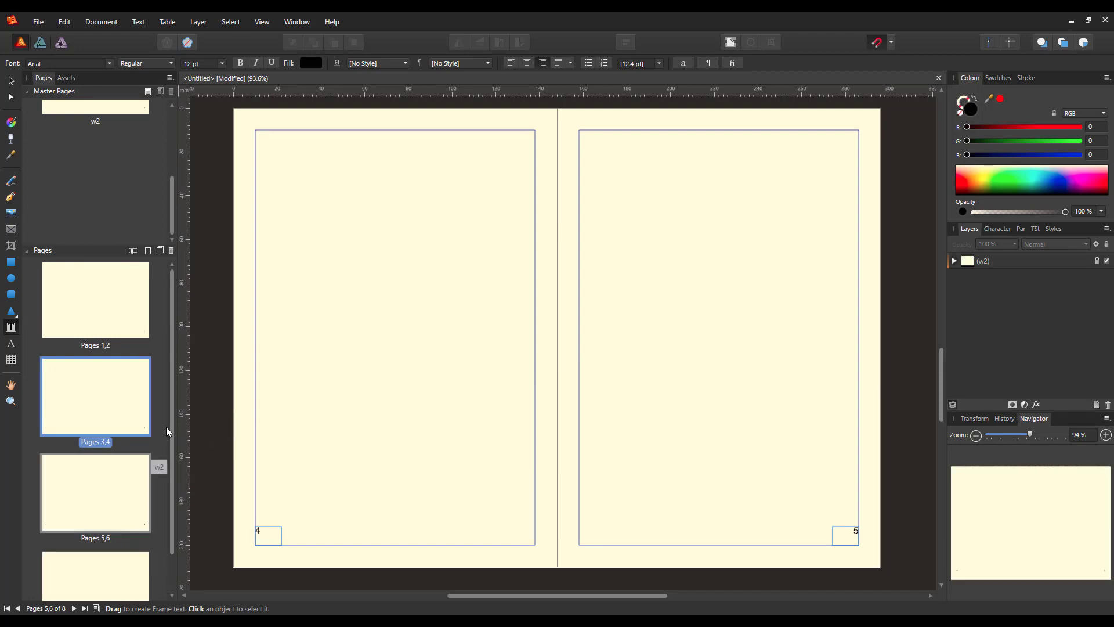
Check the page numbers on the spreads for pages 5-6 and 7-8.
left_click(69, 516)
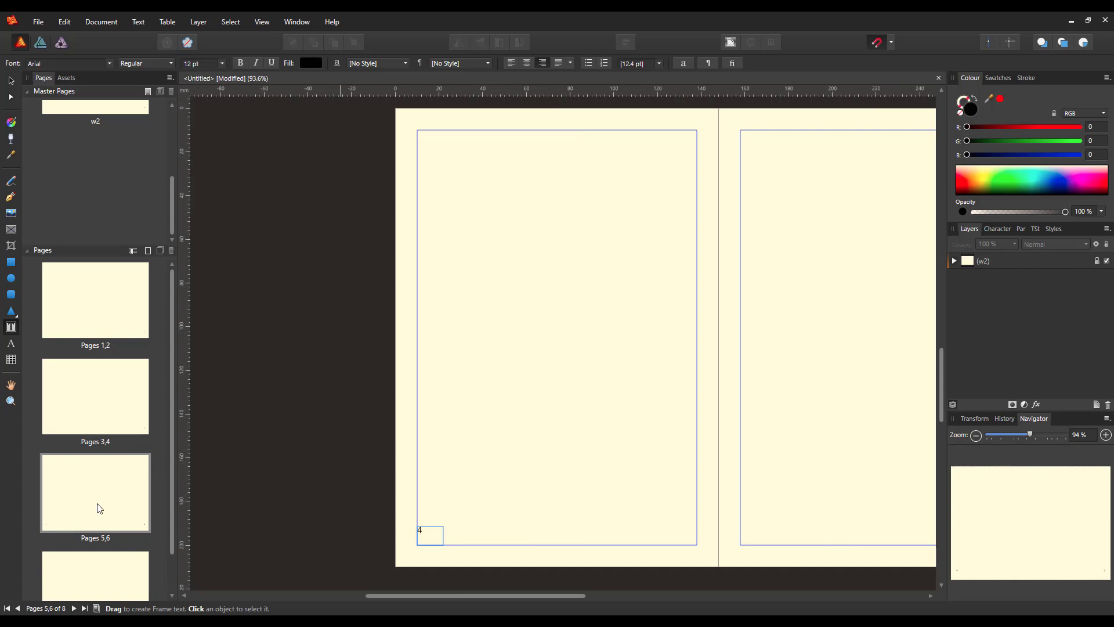
left_click(95, 588)
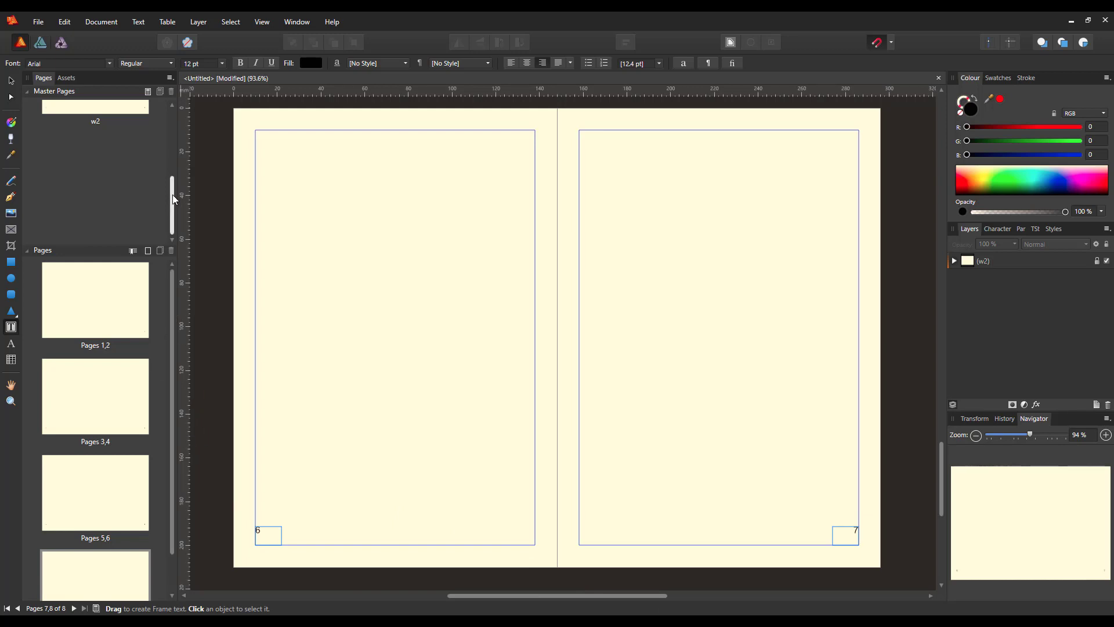
left_click_drag(172, 194, 175, 125)
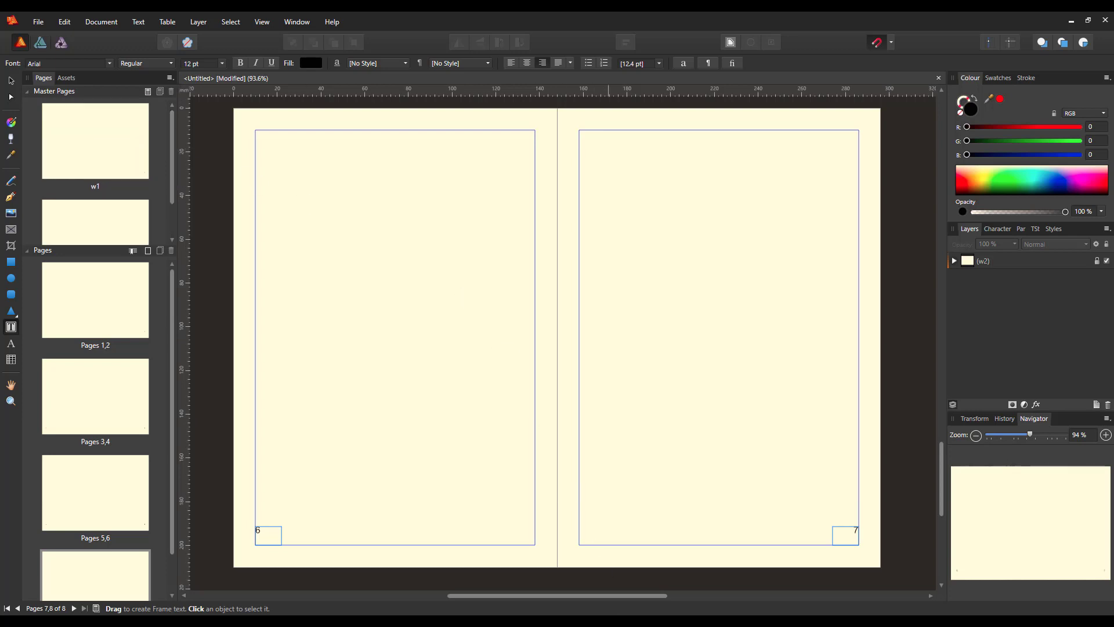